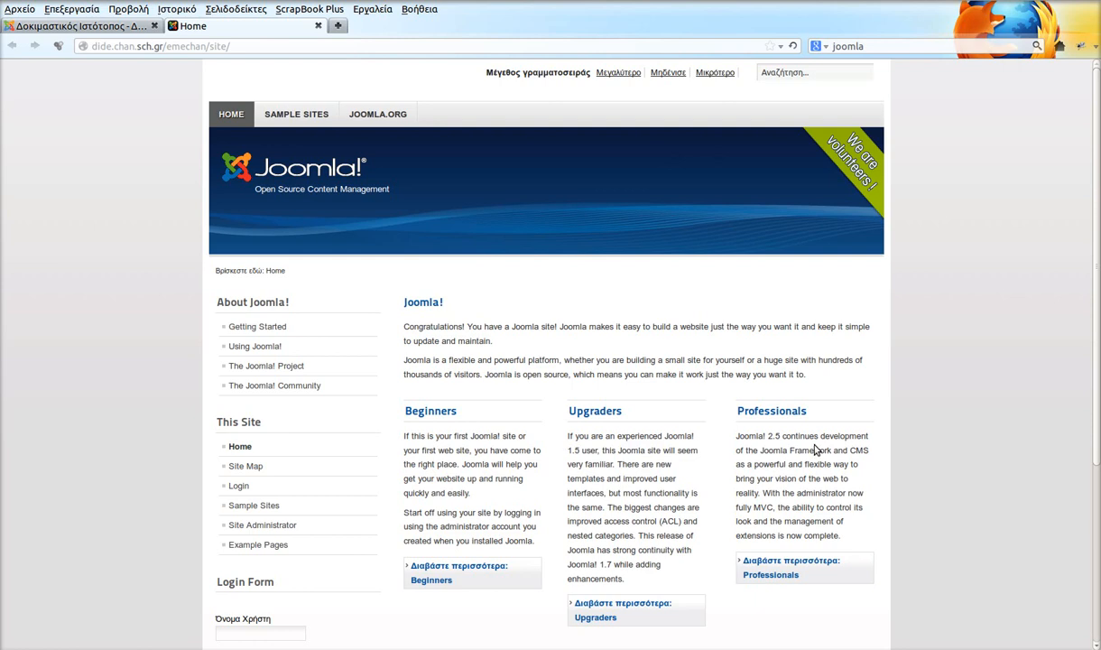
double_click(618, 414)
double_click(763, 412)
click(722, 374)
- Open the article manager (Διαχείριση Άρθρων) in the site administration and look through the list of existing articles
click(77, 26)
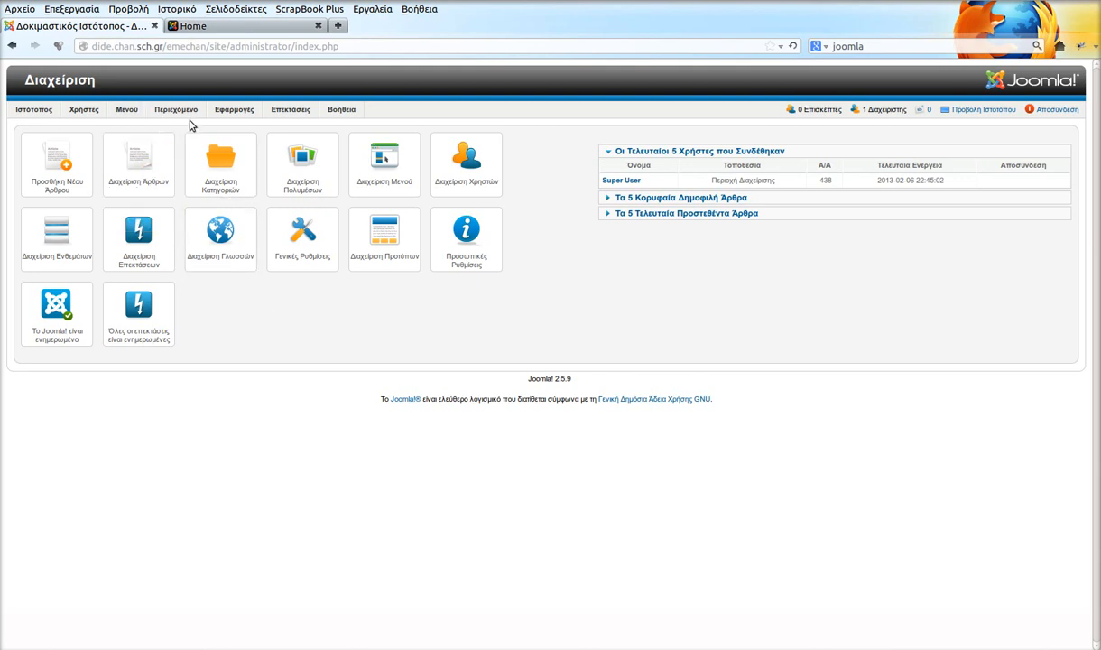
mouse_move(189, 112)
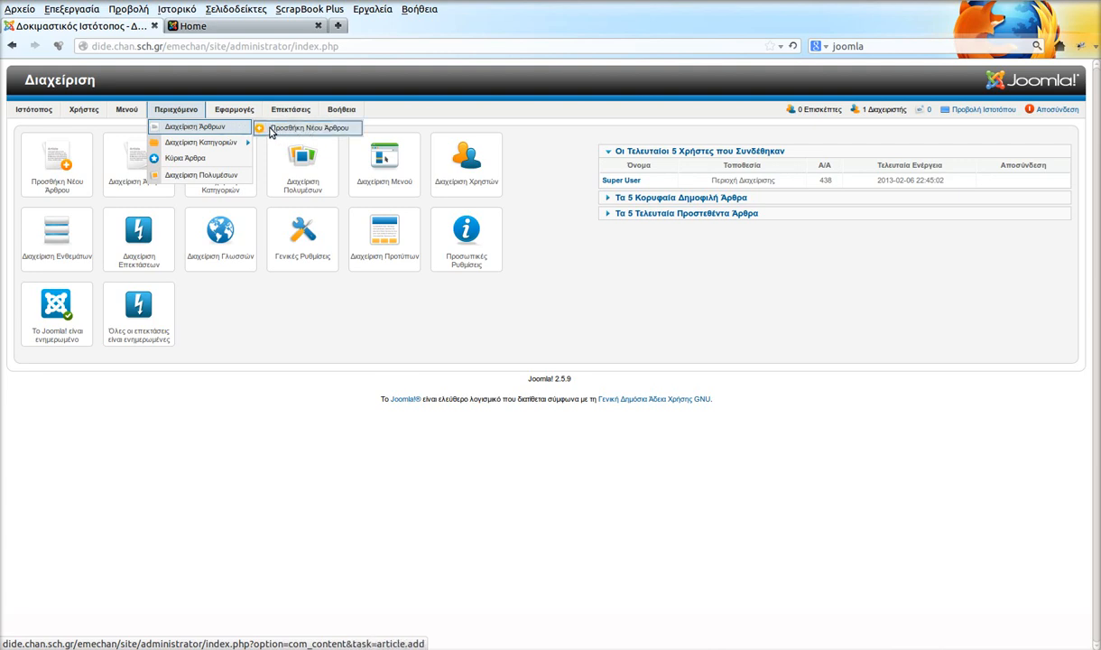
click(196, 129)
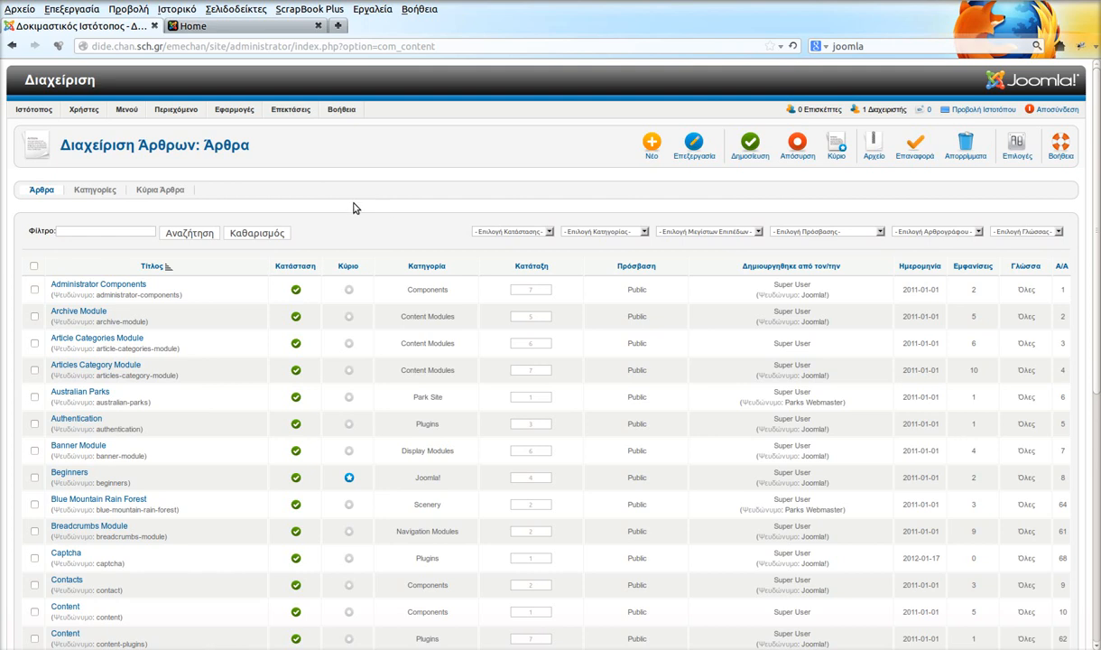
scroll(201, 318, down, 5)
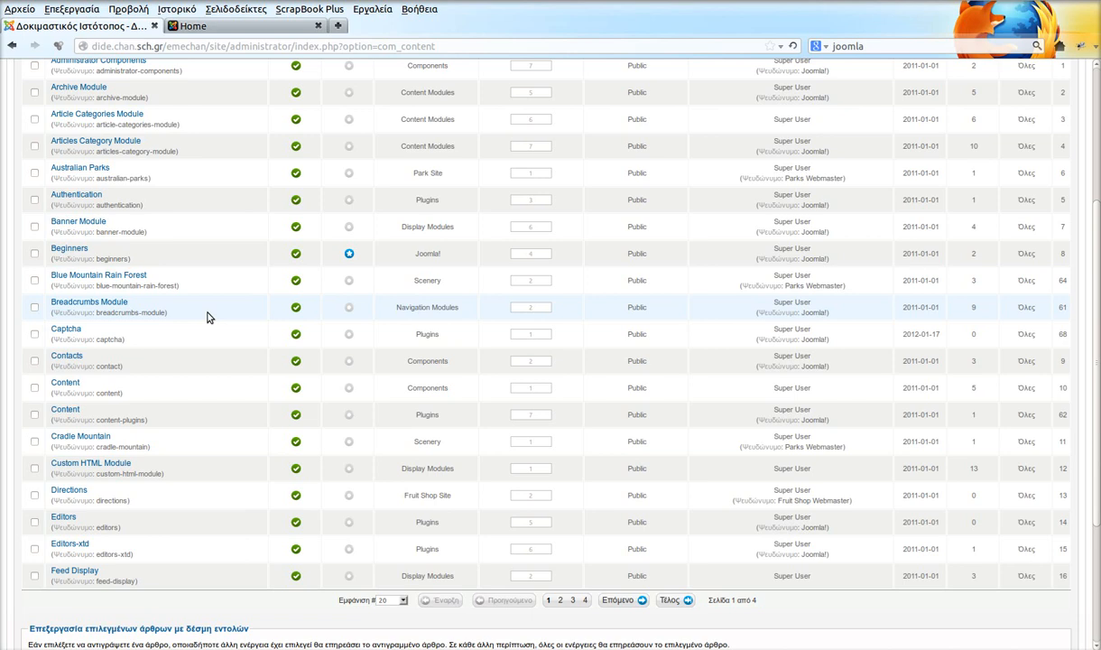
scroll(206, 317, up, 5)
scroll(137, 333, down, 5)
scroll(100, 462, down, 3)
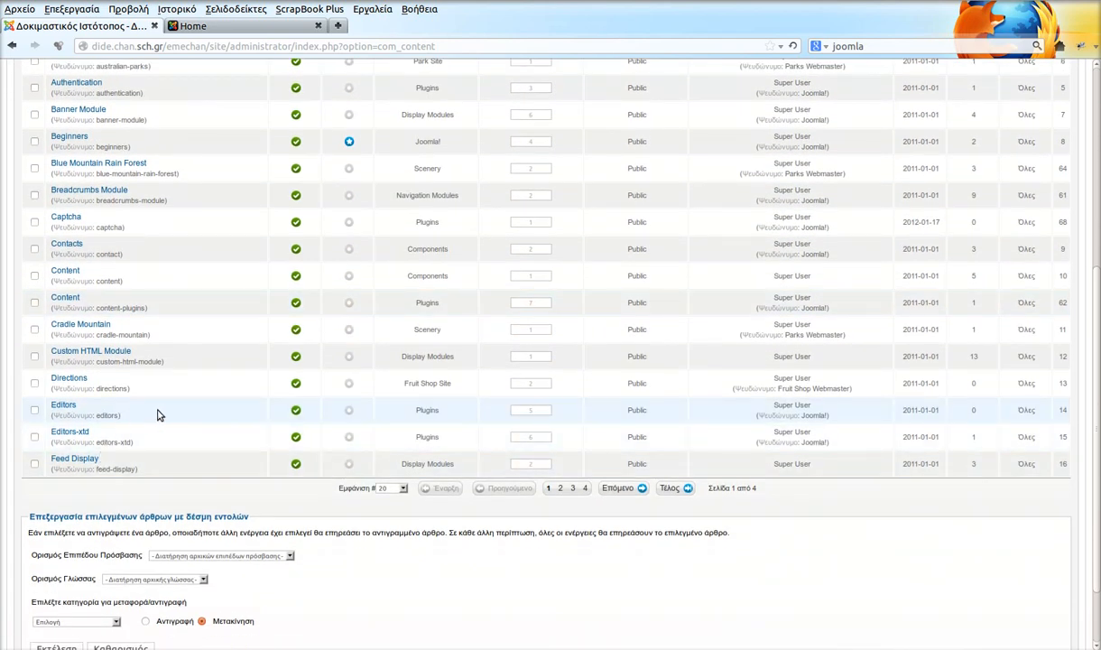
scroll(181, 388, up, 5)
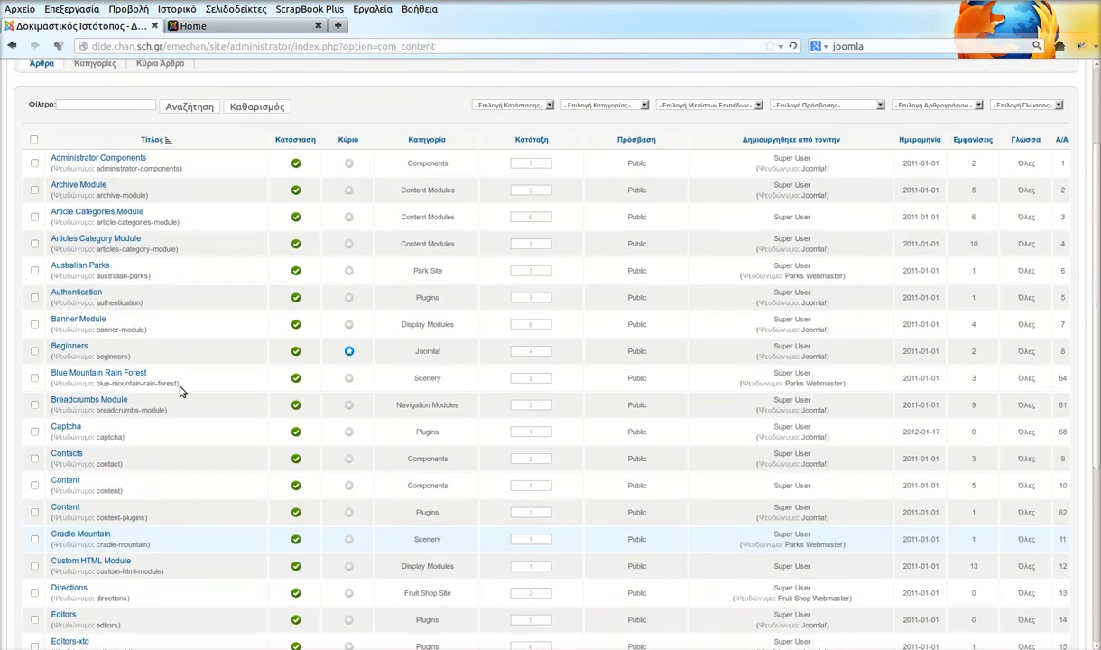
scroll(180, 390, up, 3)
- Start a new article and give it the title "Άρθρο 1"
click(637, 156)
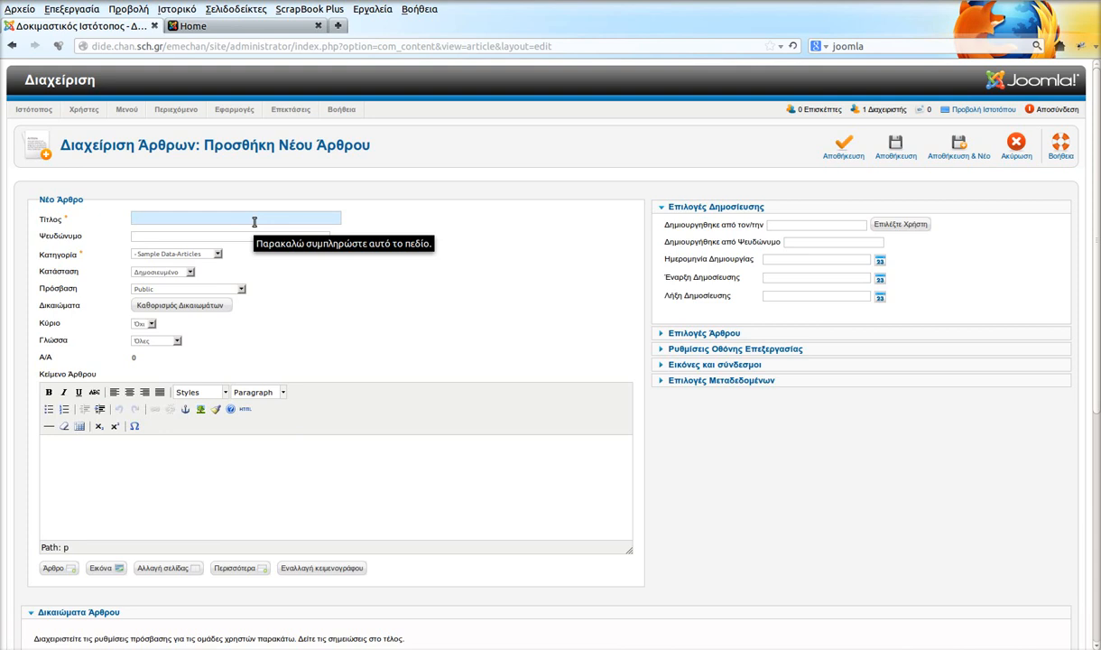
text(;)
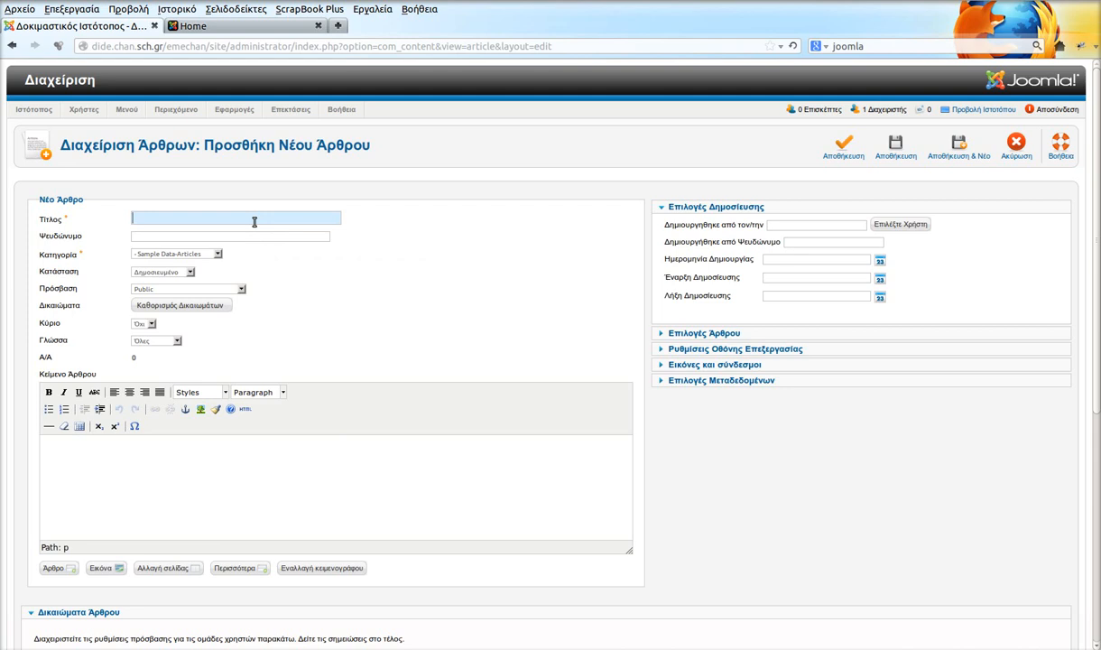
text(Ά)
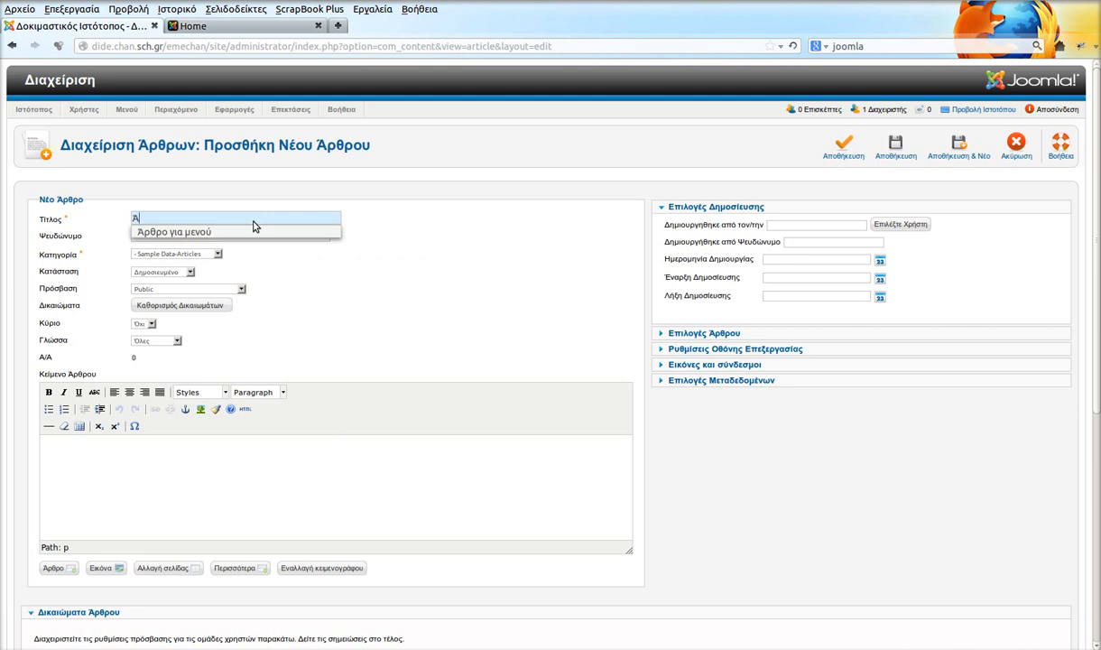
text(ρθρο 1)
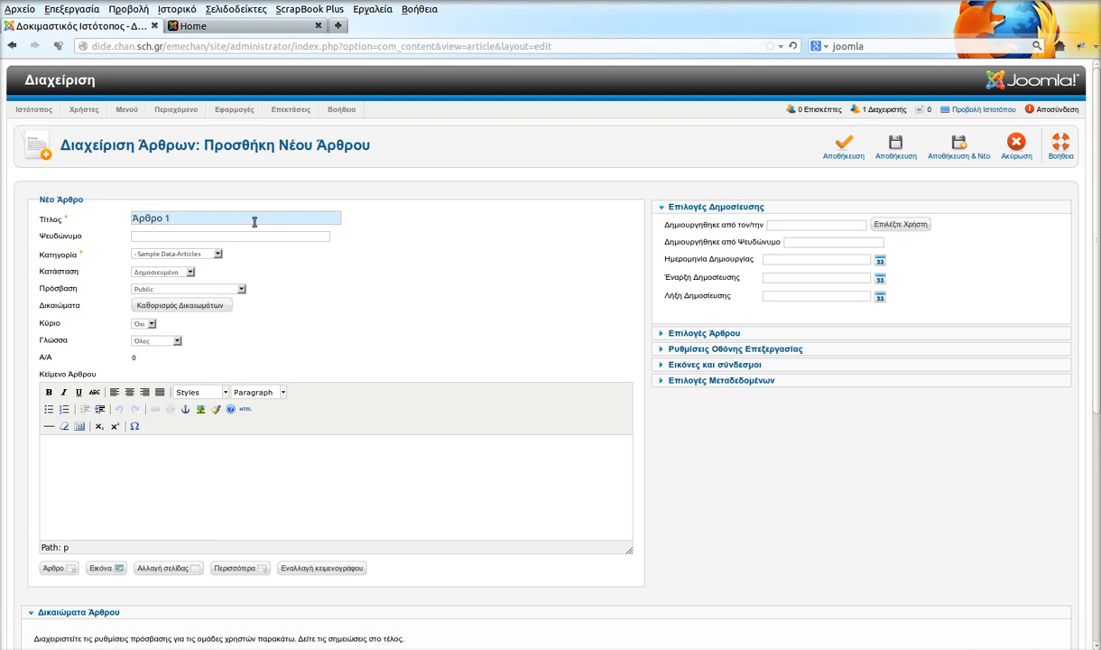
- Set the new article's category (Κατηγορία) to Uncategorised
click(218, 256)
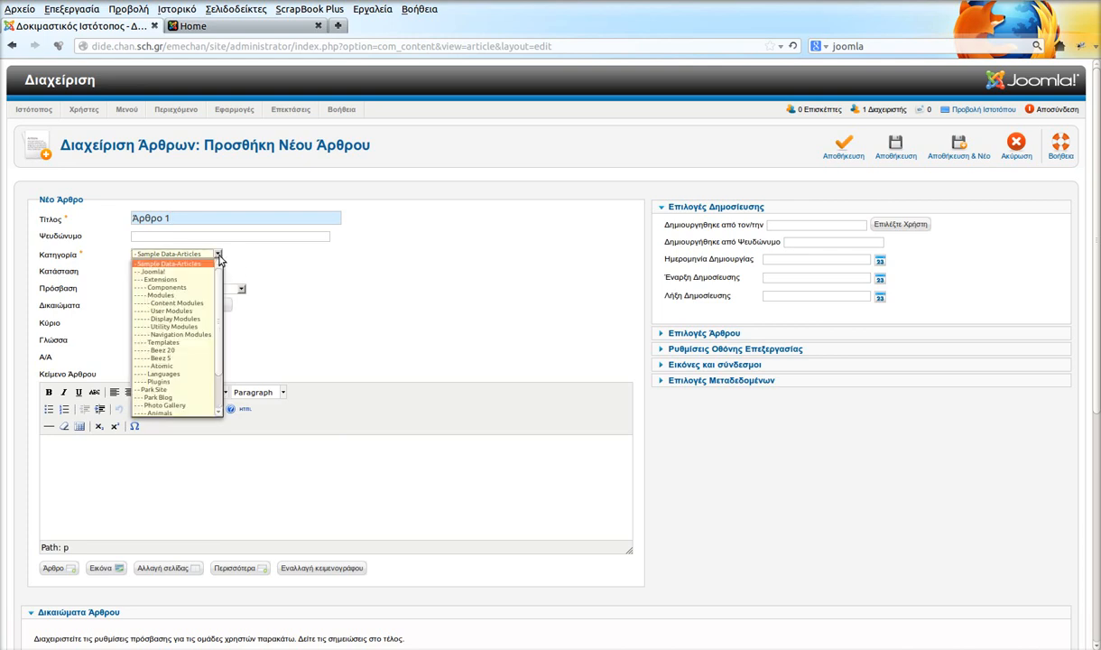
scroll(218, 285, down, 3)
scroll(220, 283, up, 3)
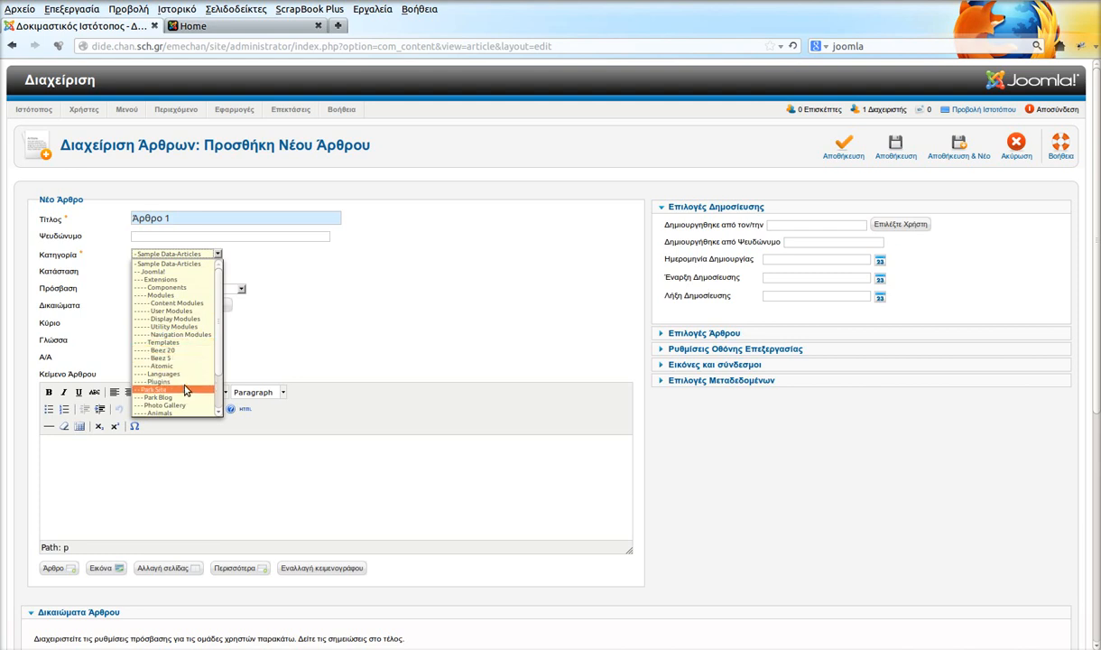
drag(215, 331, 216, 381)
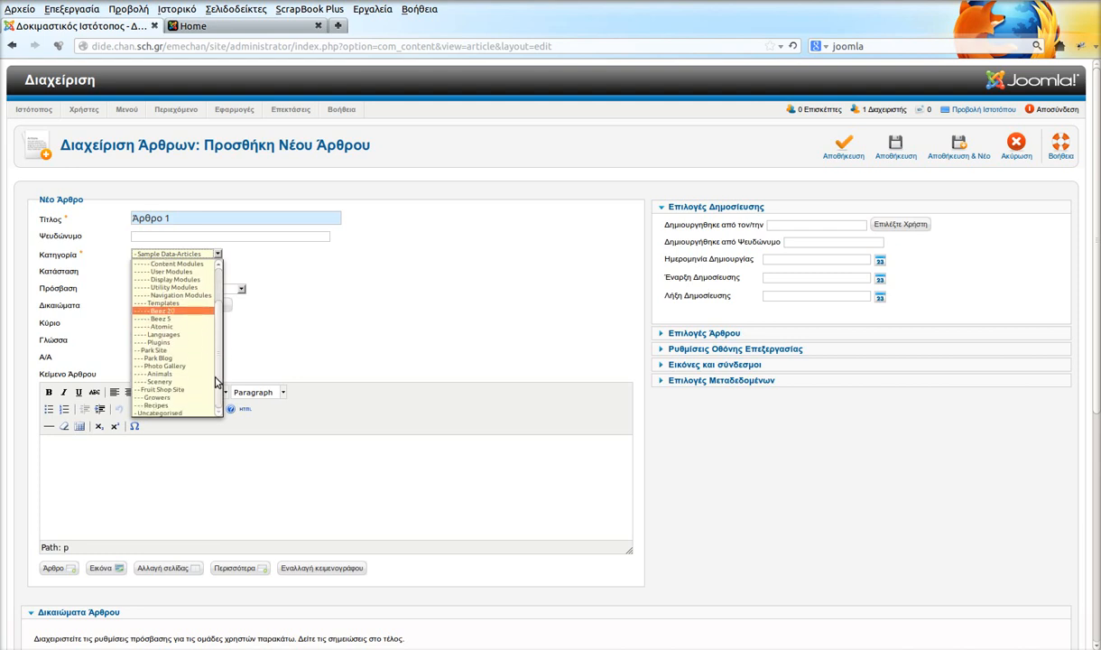
click(183, 413)
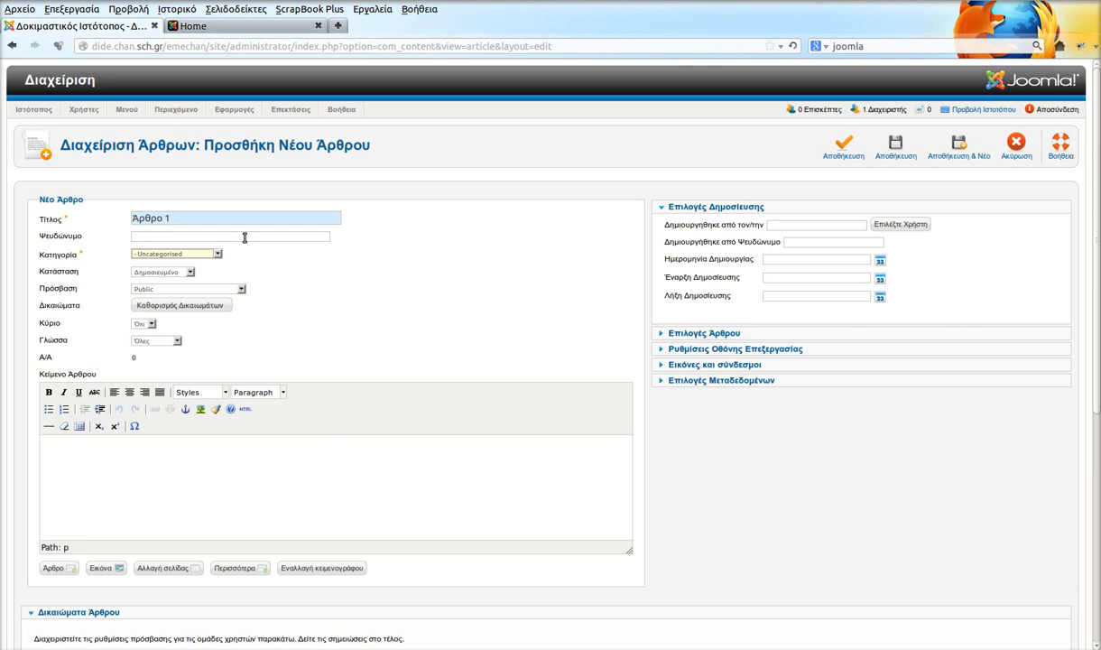
- Mark the new article as featured by setting Κύριο to Ναι
mouse_move(110, 272)
mouse_move(108, 324)
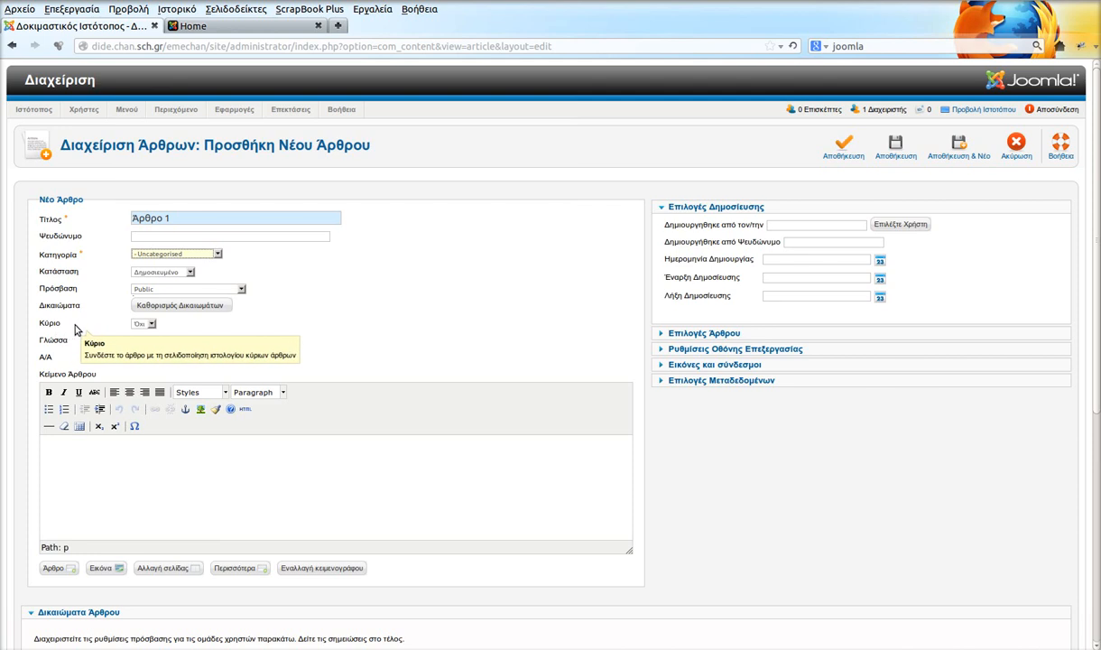
click(144, 323)
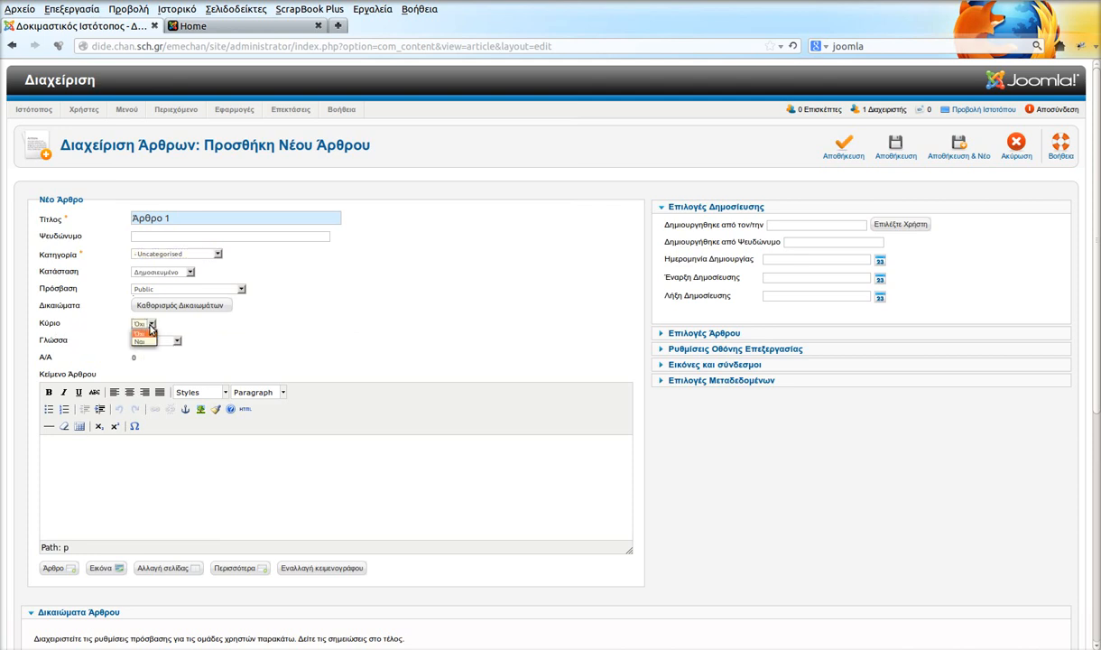
click(149, 344)
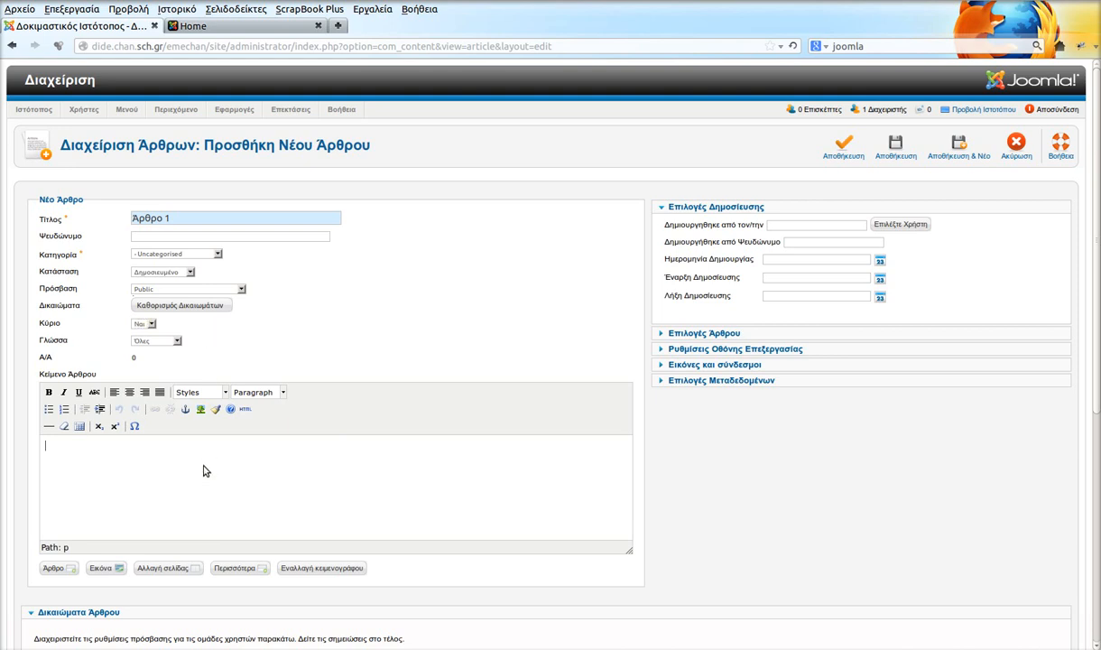
- Enter "ΔΟΚΙΜΗ" as the article's body text, then save the article and return to the article list
click(269, 485)
click(884, 160)
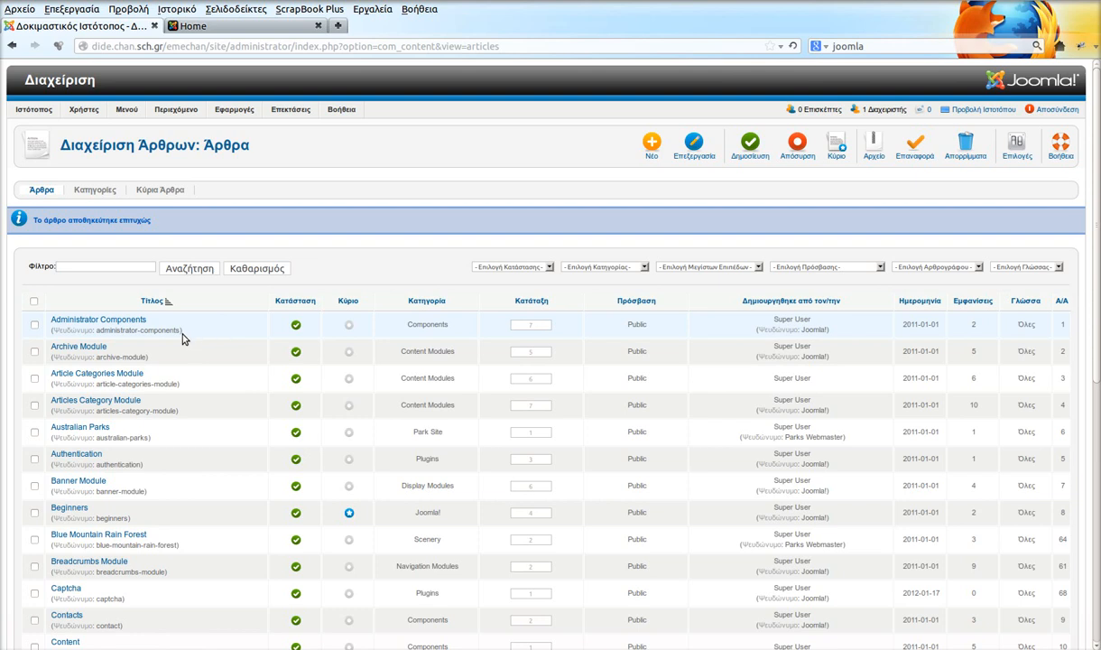
- Sort the article list by title in descending order to find Άρθρο 1
scroll(180, 324, down, 3)
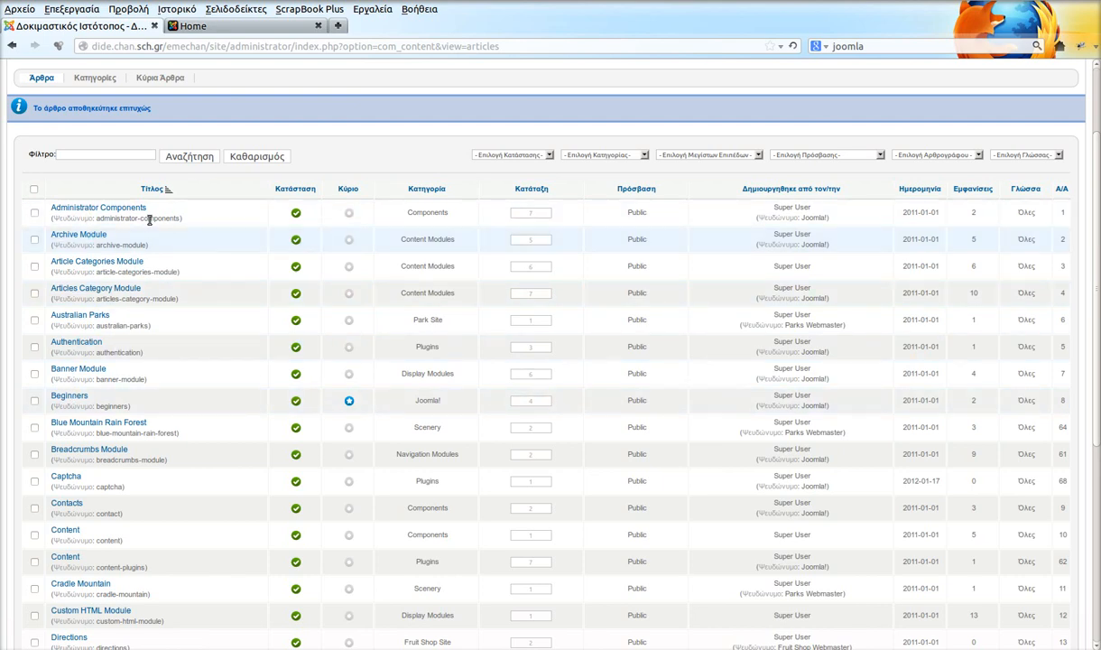
click(166, 191)
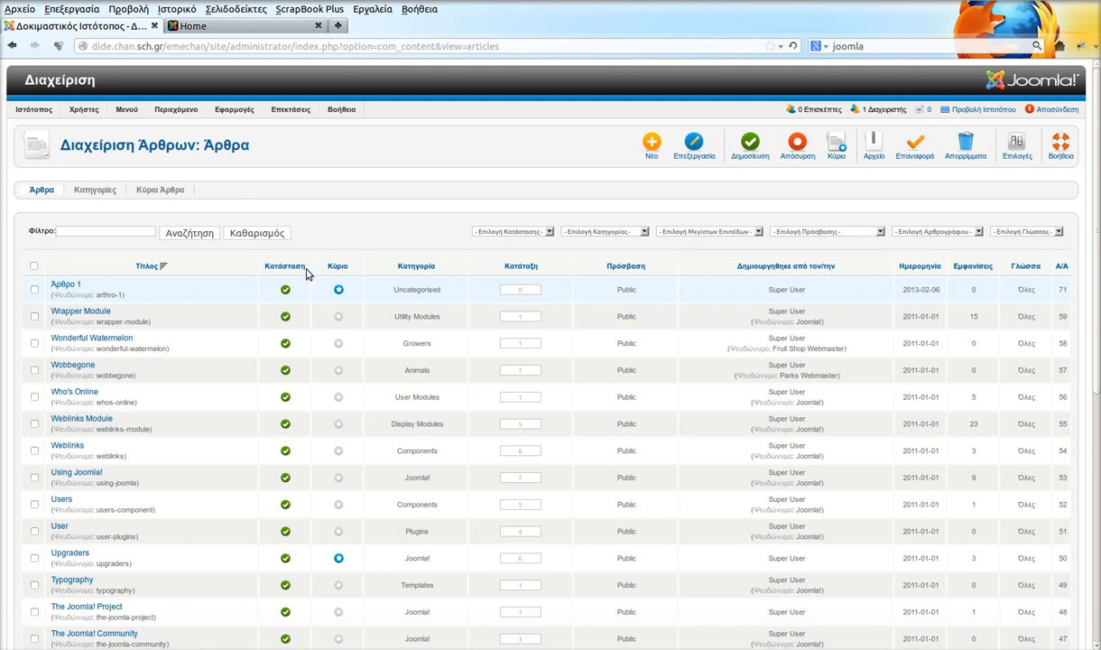
- Reload the public site's home page and open page 2 of its featured articles to check the new article
click(247, 26)
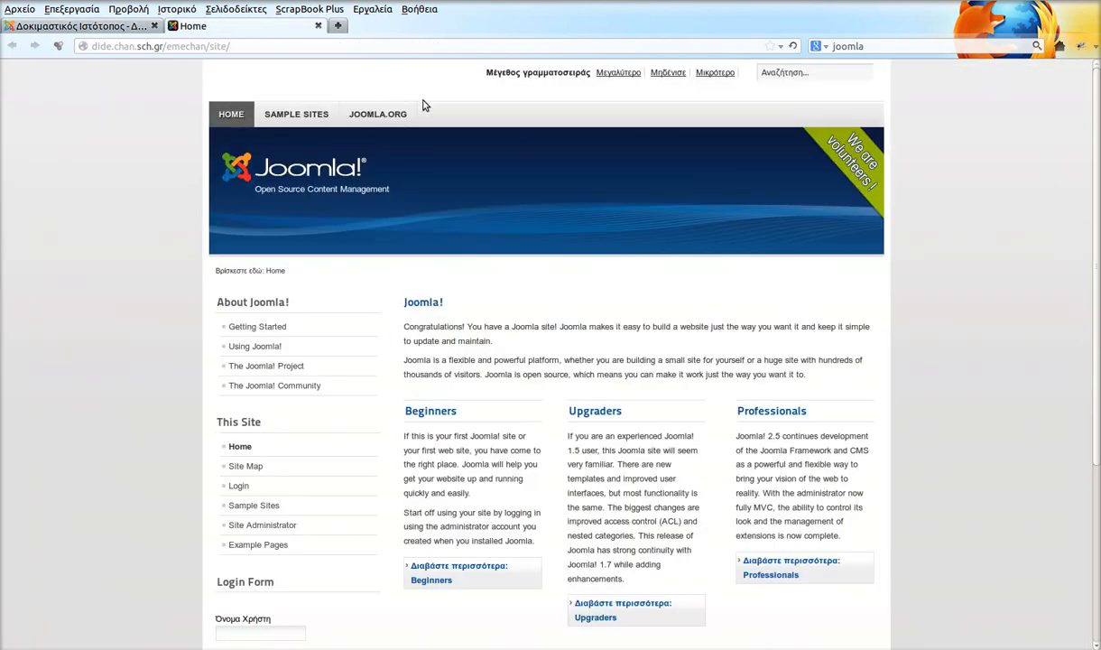
click(792, 46)
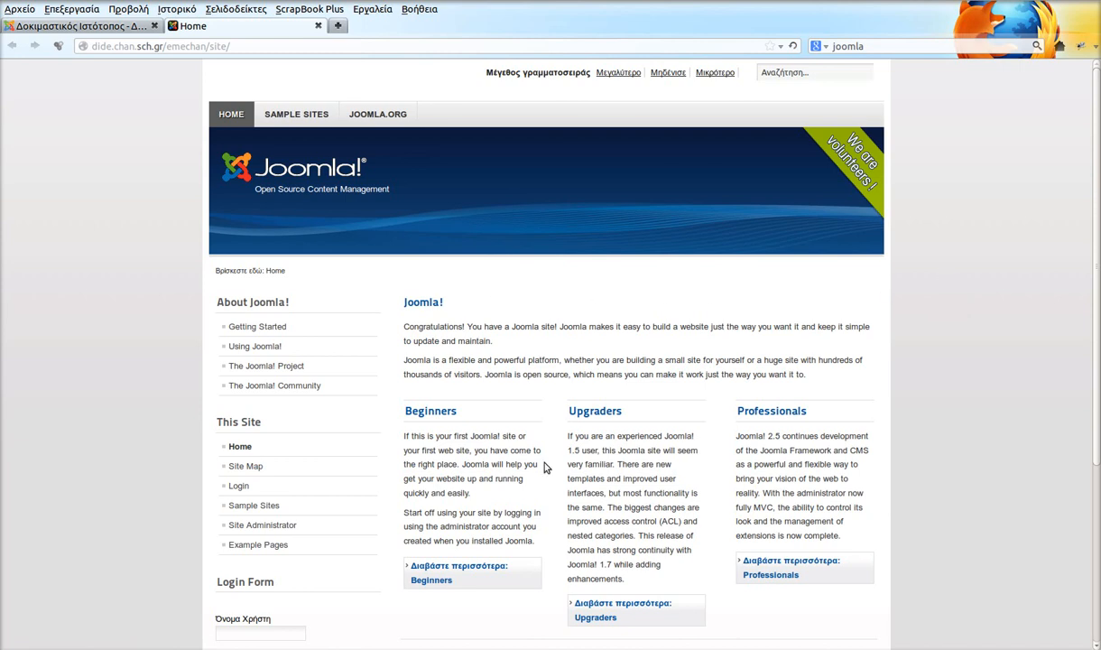
scroll(938, 334, down, 2)
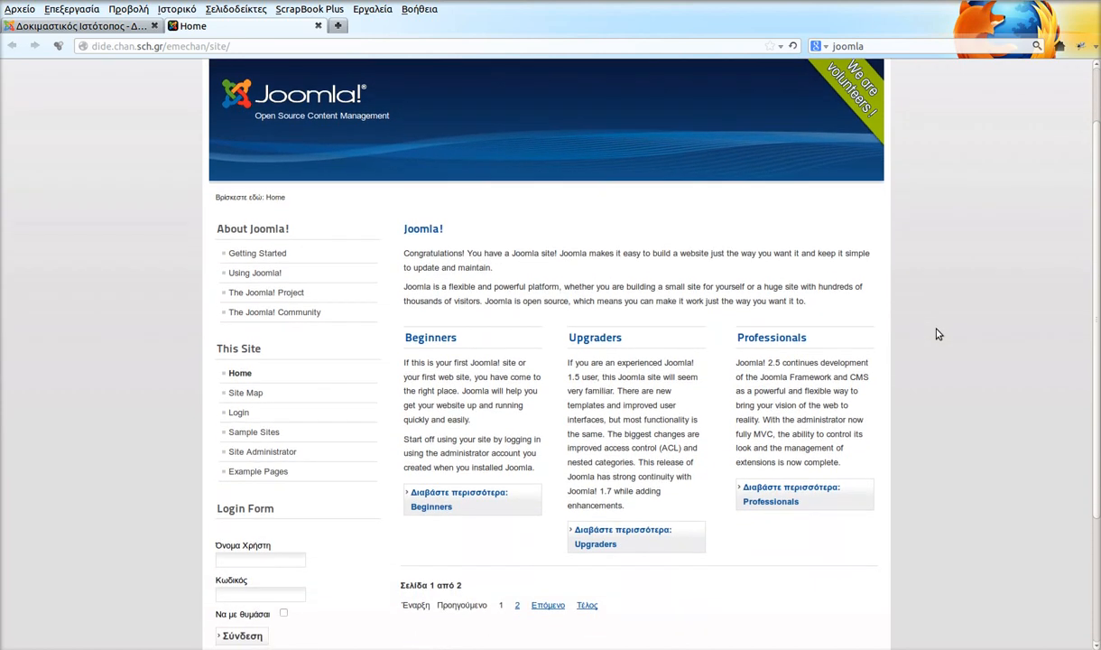
scroll(939, 334, down, 1)
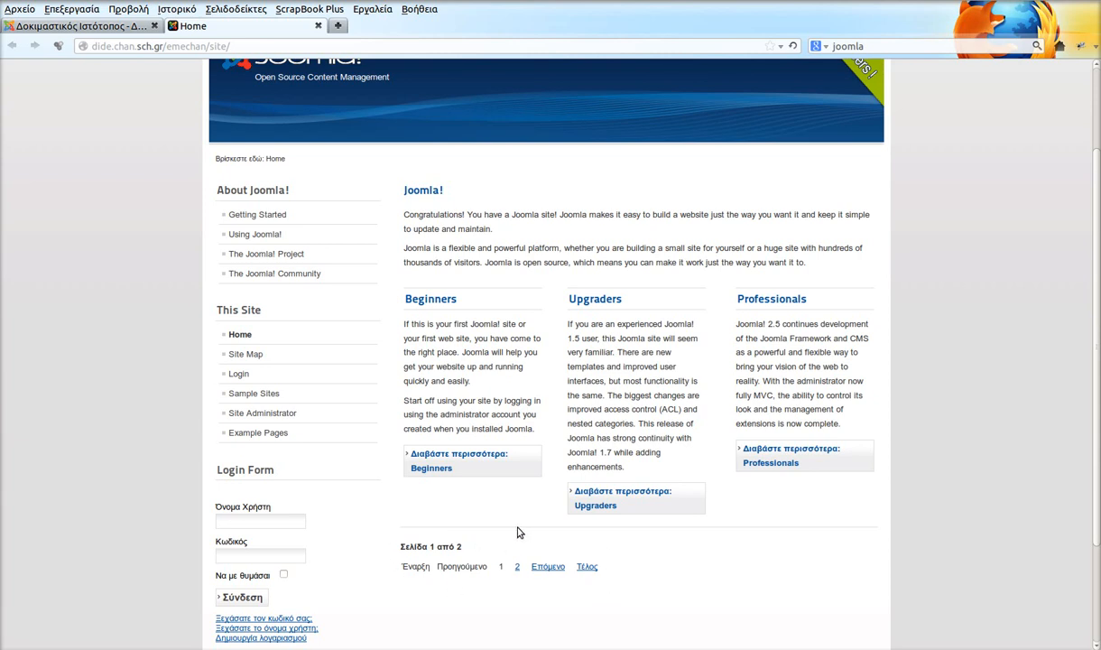
click(517, 567)
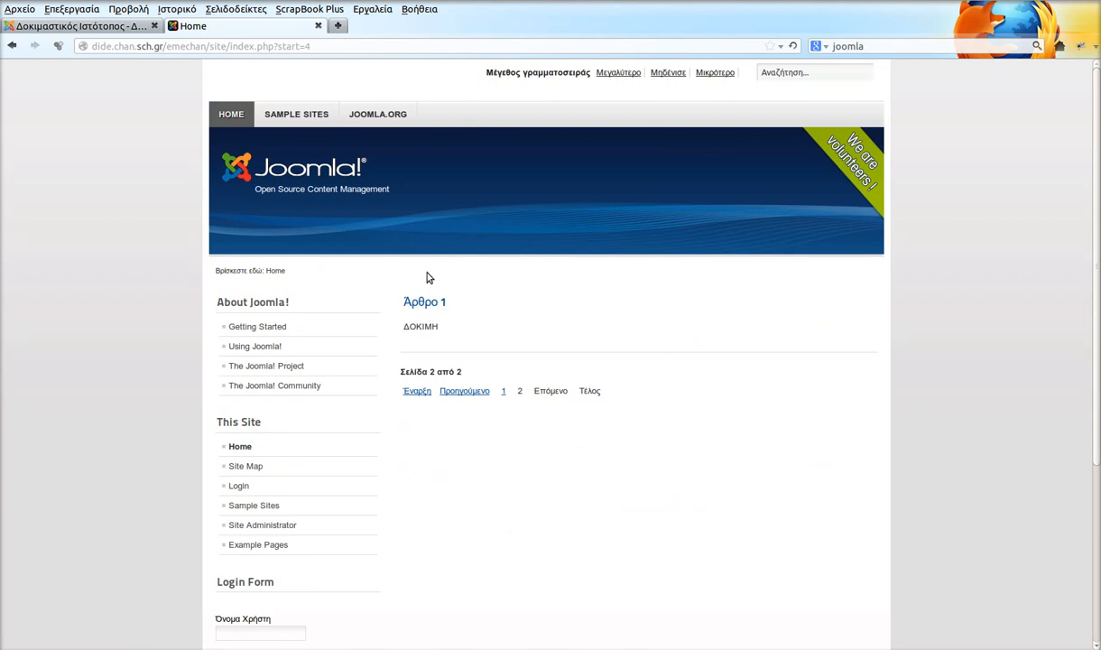
- Go back to the first page of featured articles on the public home page
click(93, 28)
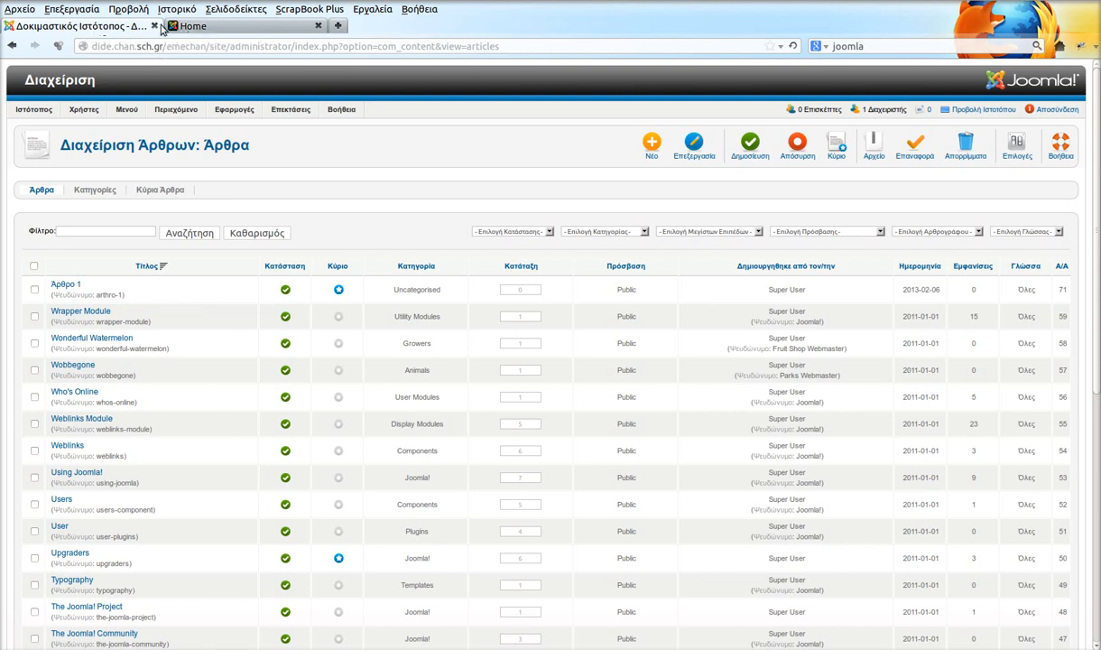
click(195, 27)
click(419, 390)
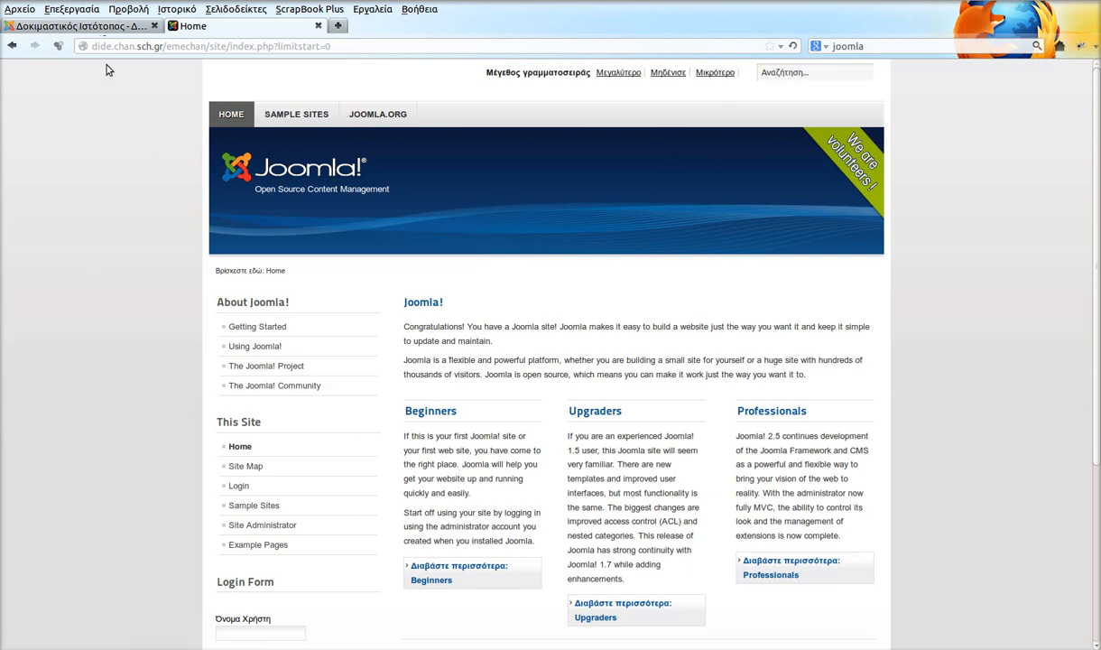
- Sort the administration's article list by the featured column (Κύριο) and remove the featured mark from the Beginners article
click(93, 28)
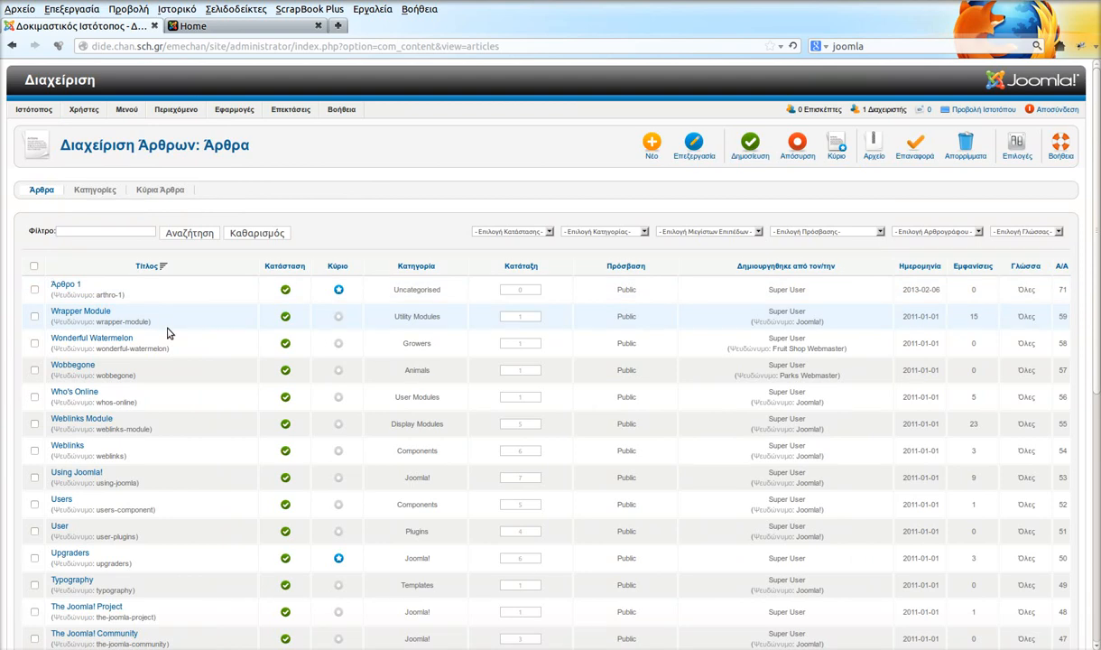
click(339, 270)
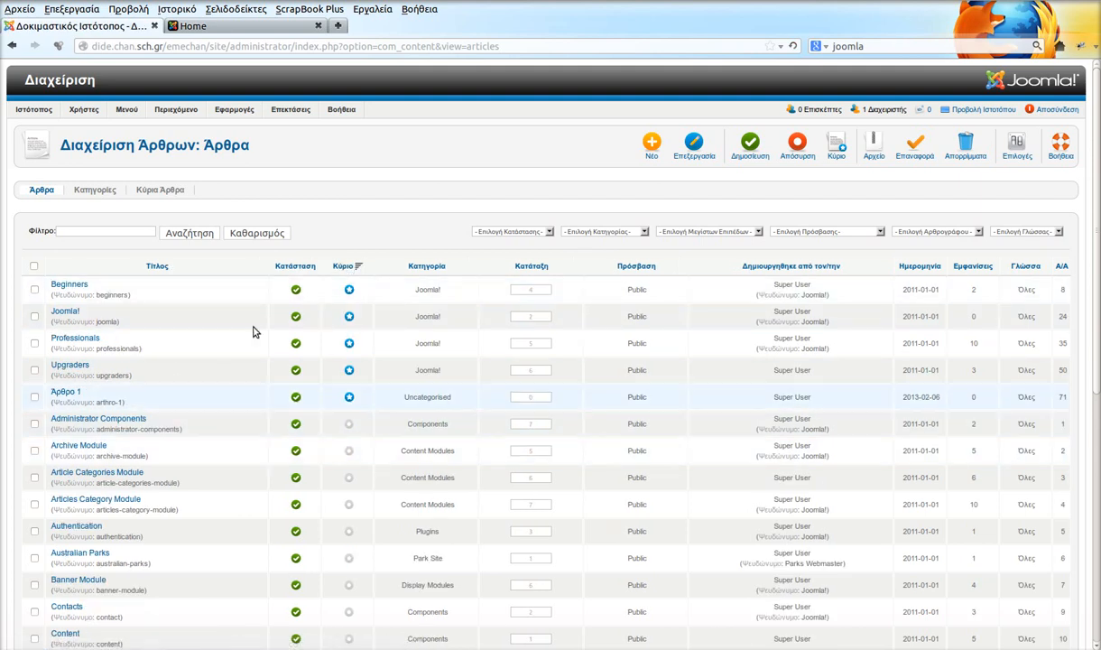
click(349, 291)
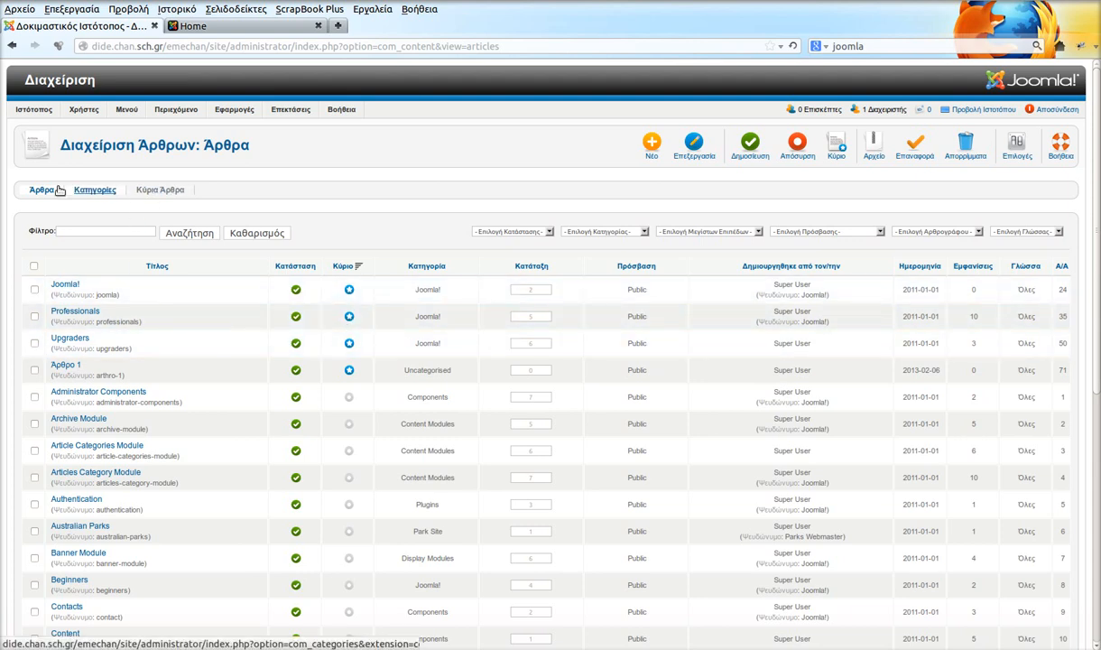
- Open the featured articles list (Κύρια Άρθρα) and remove Joomla!, Professionals and Upgraders from it
click(164, 192)
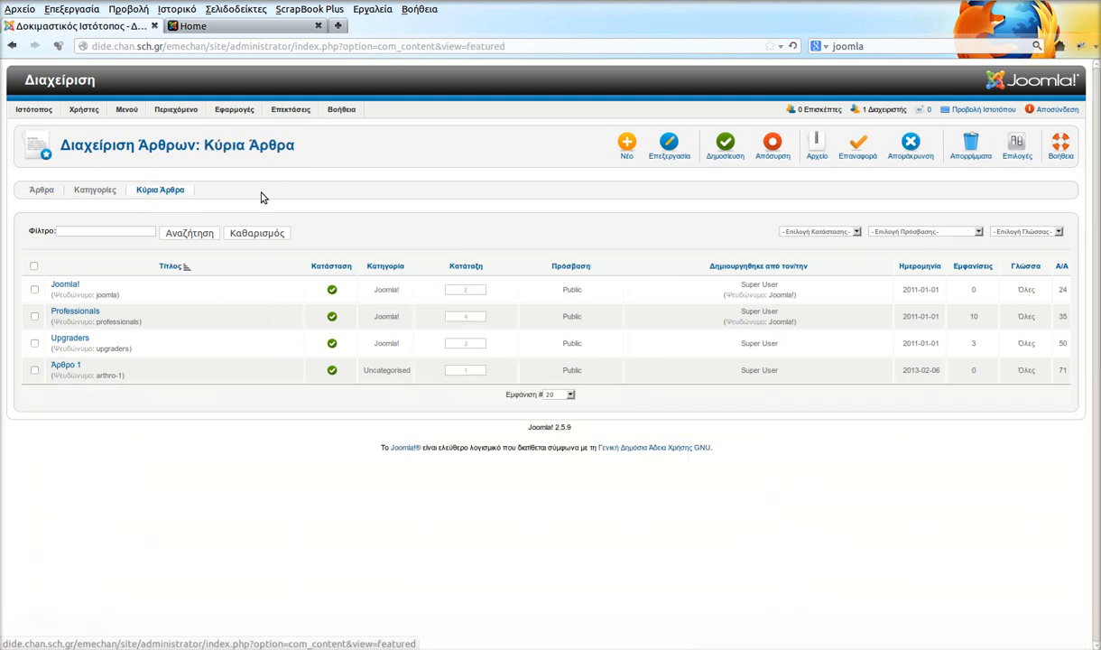
click(35, 289)
click(35, 316)
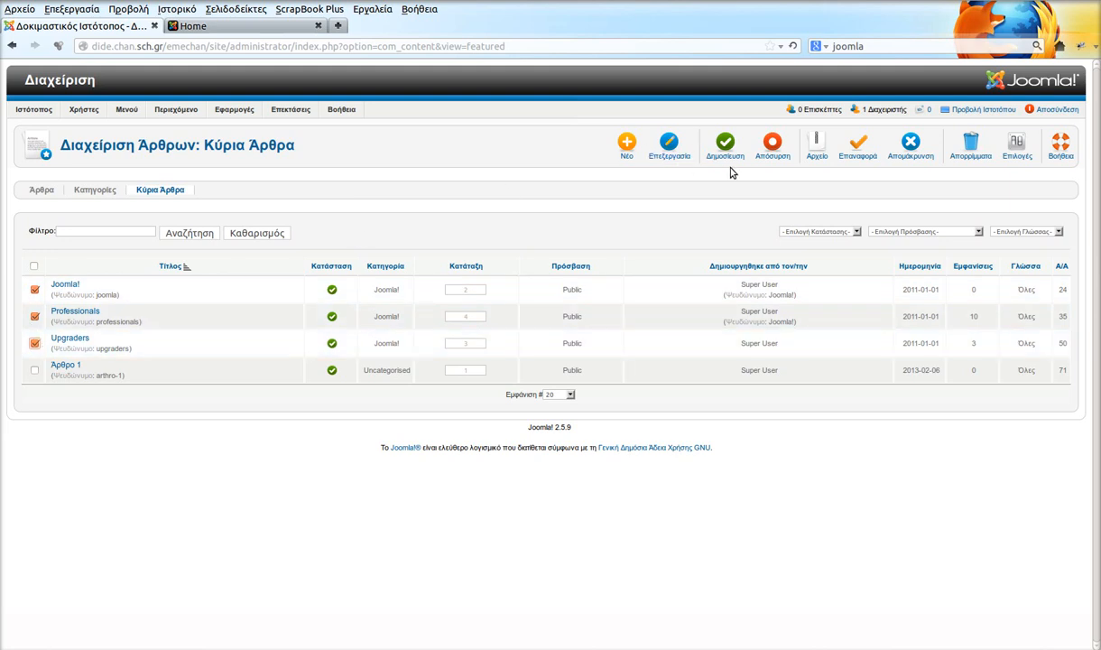
click(912, 147)
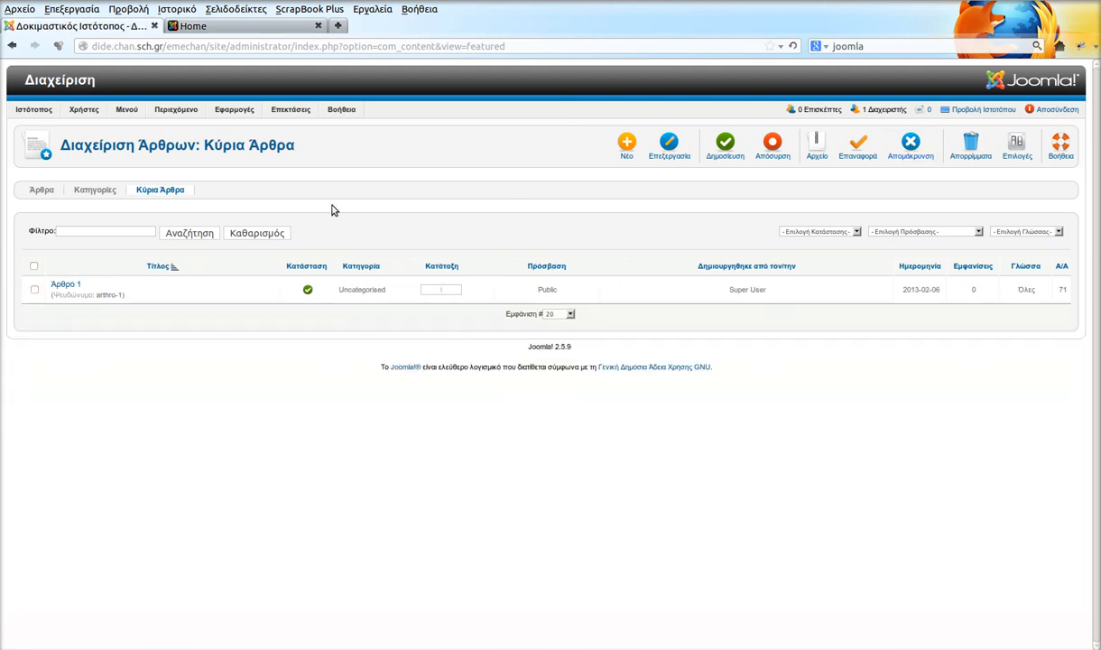
- Reload the public site's home page to check which articles it displays
click(249, 28)
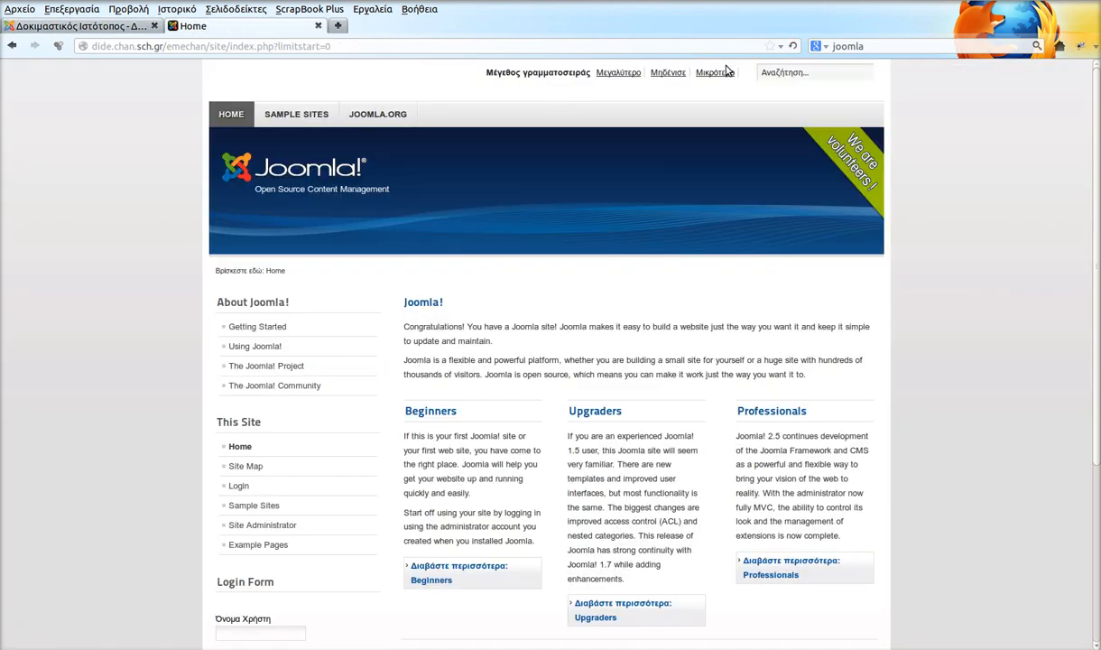
click(793, 47)
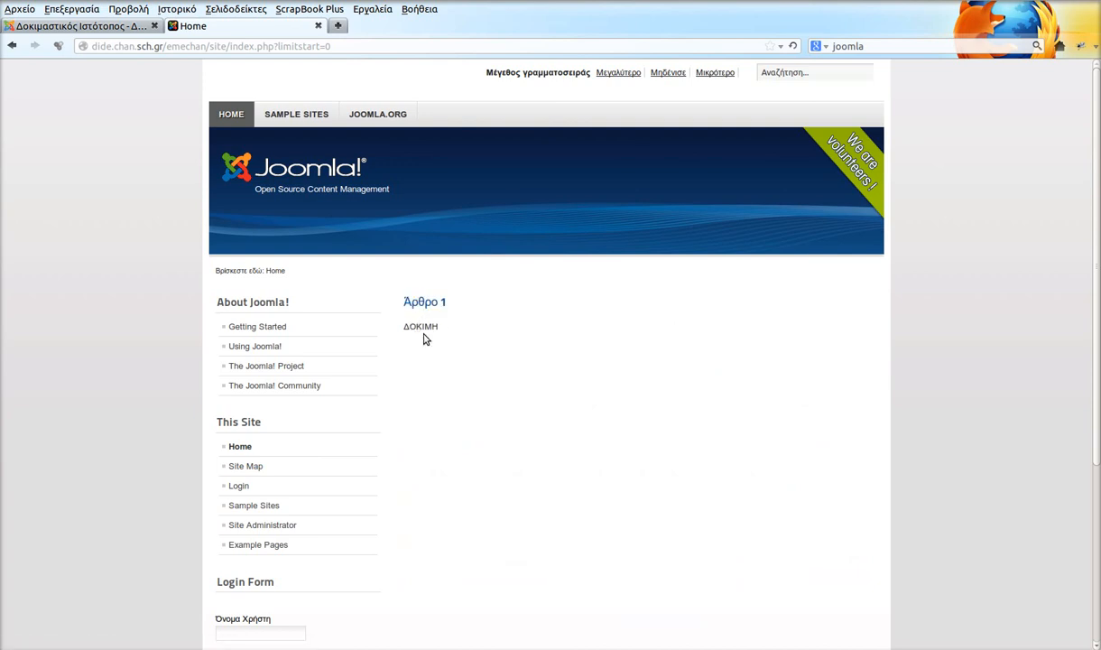
- Return to the administration's article list and add a new article titled Άρθρο 2
click(62, 28)
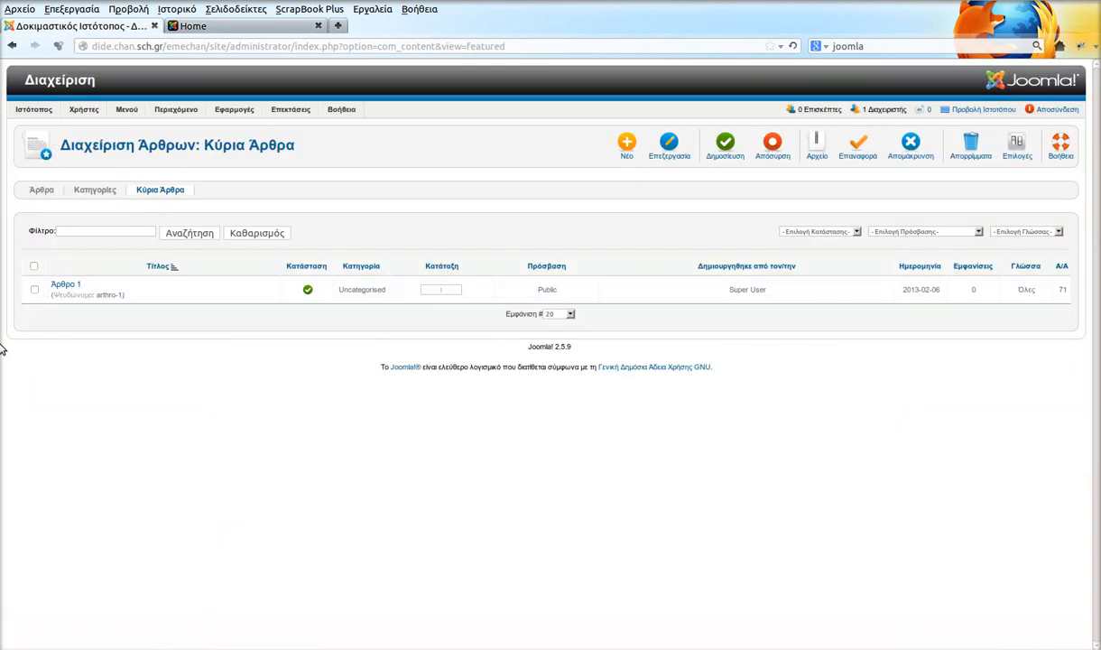
click(46, 191)
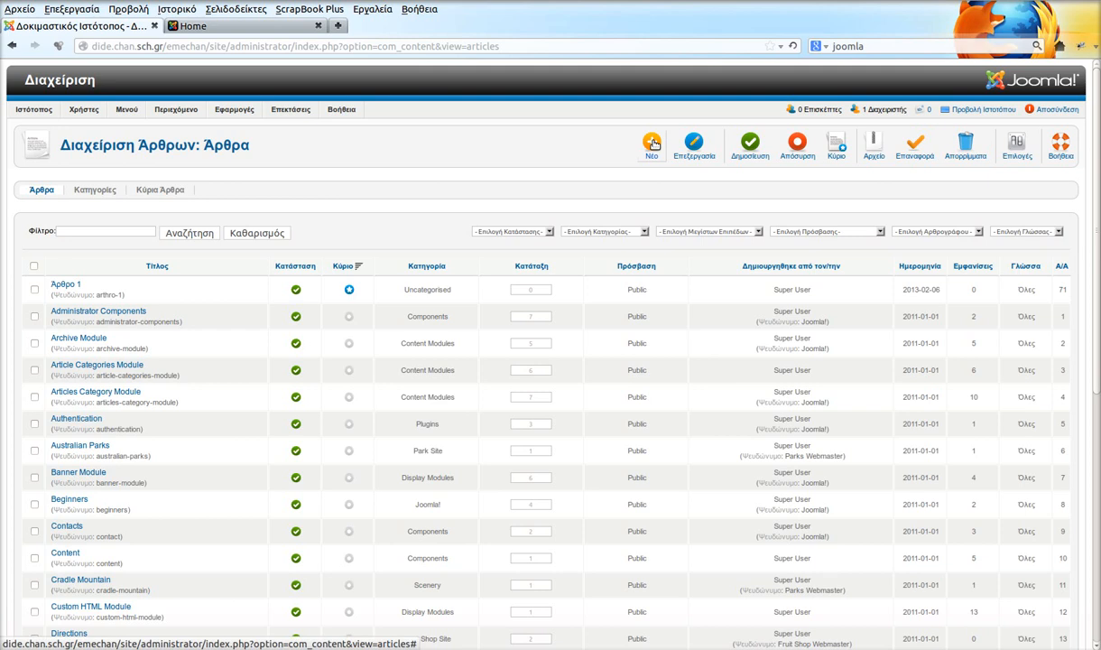
mouse_move(166, 115)
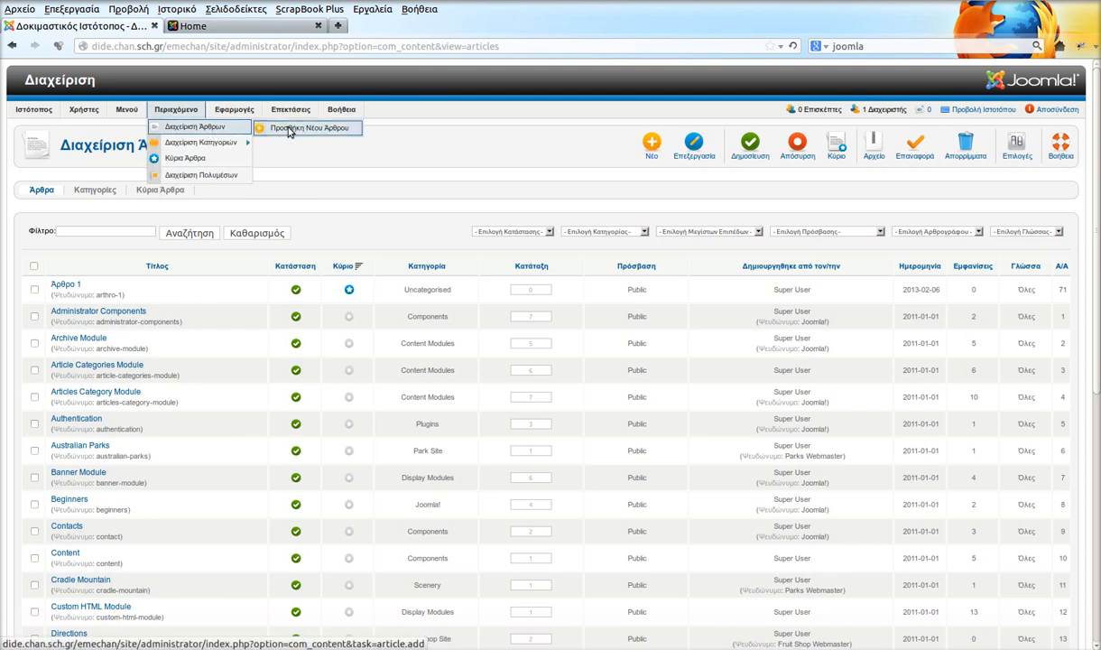
click(299, 131)
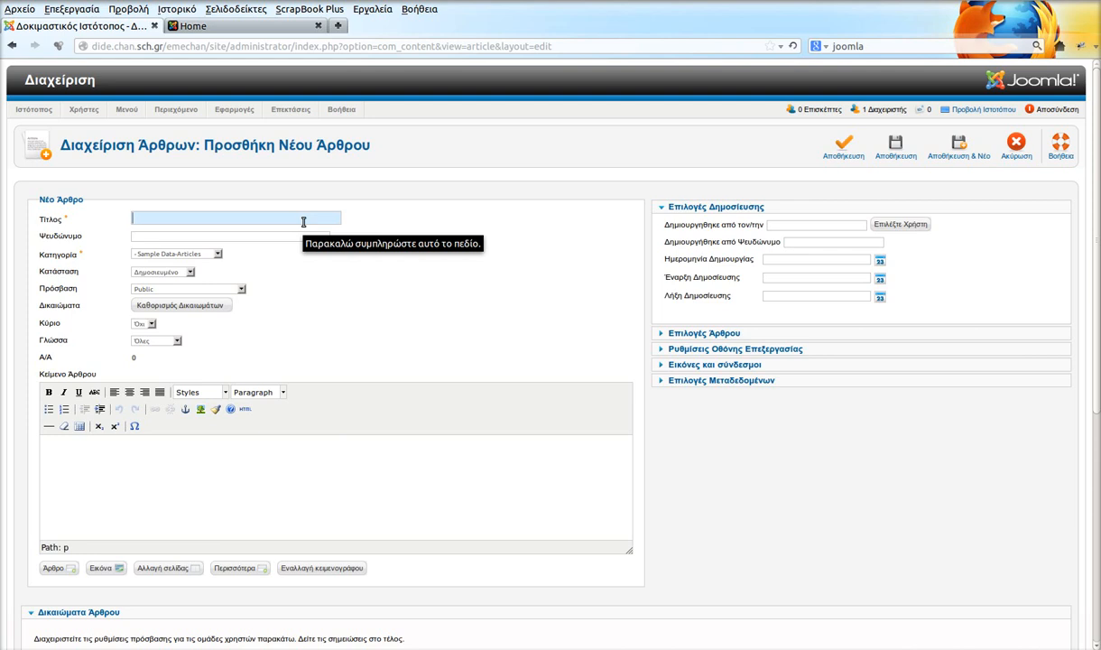
text(Ά)
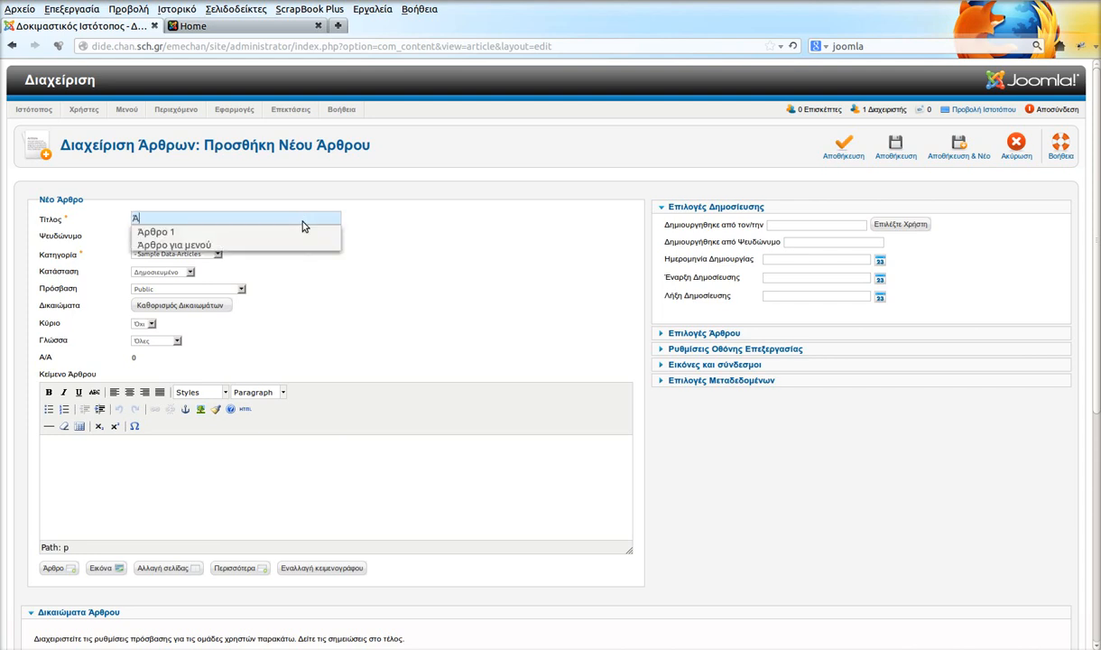
key(Down)
key(Return)
key(BackSpace)
text(2)
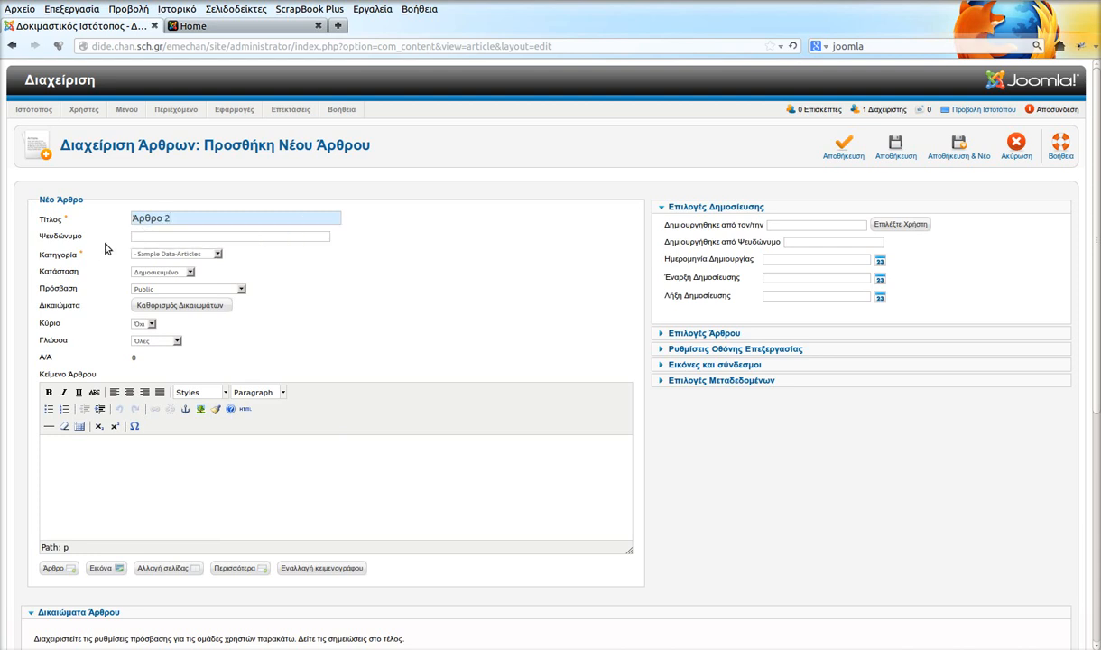
- Assign the new article to the Uncategorised category and mark it as featured (Κύριο: Ναι)
click(218, 257)
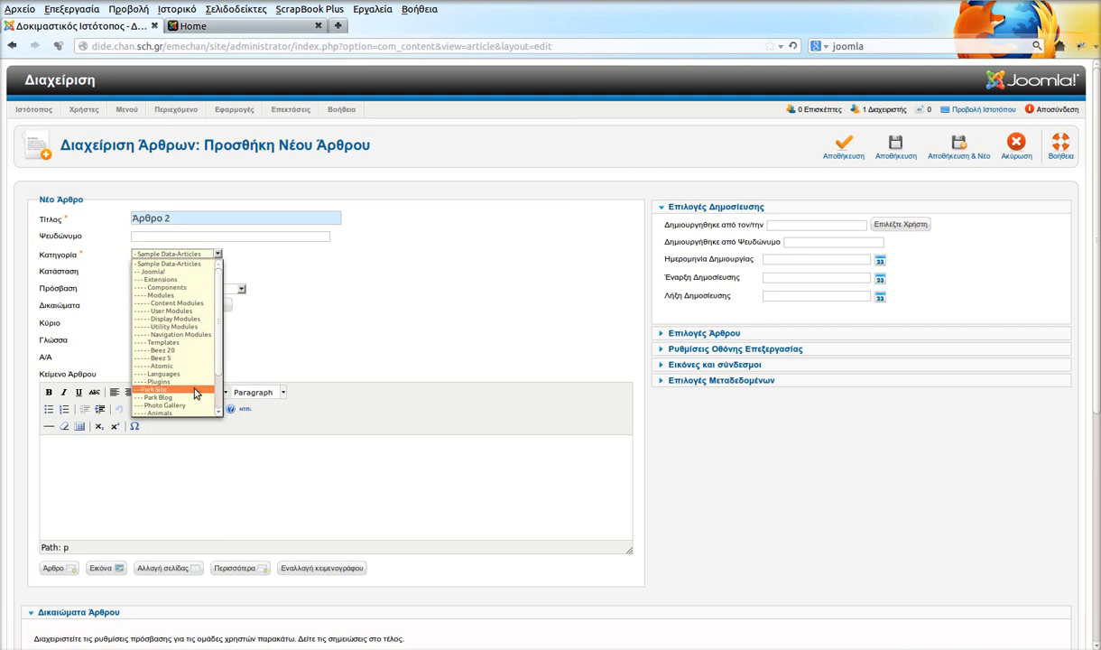
scroll(221, 334, down, 2)
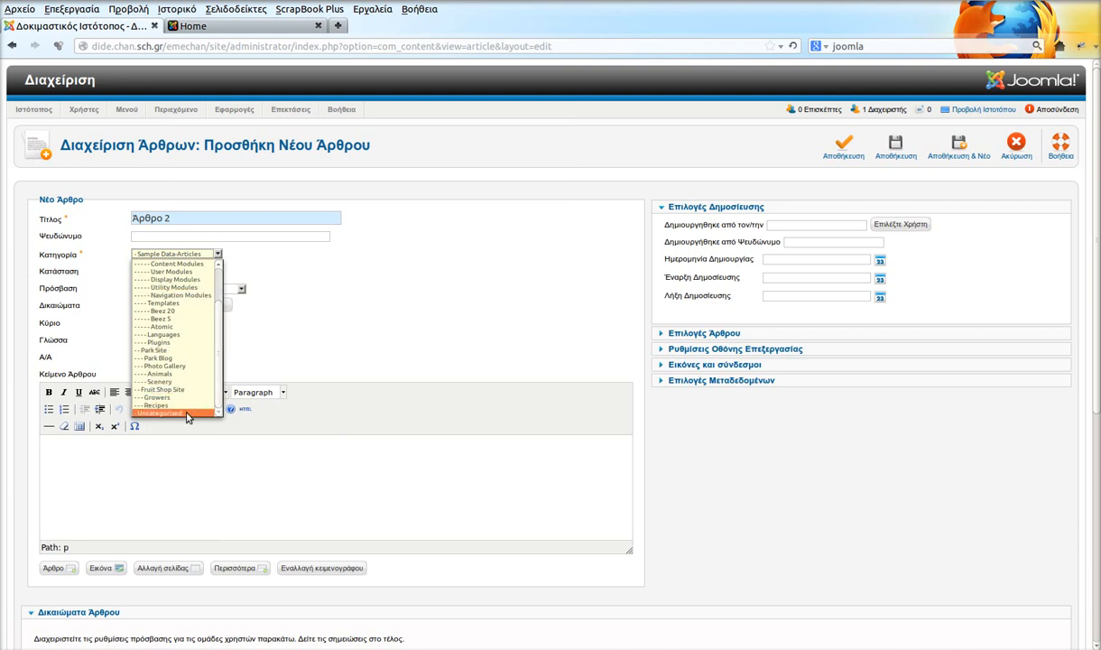
scroll(213, 356, up, 2)
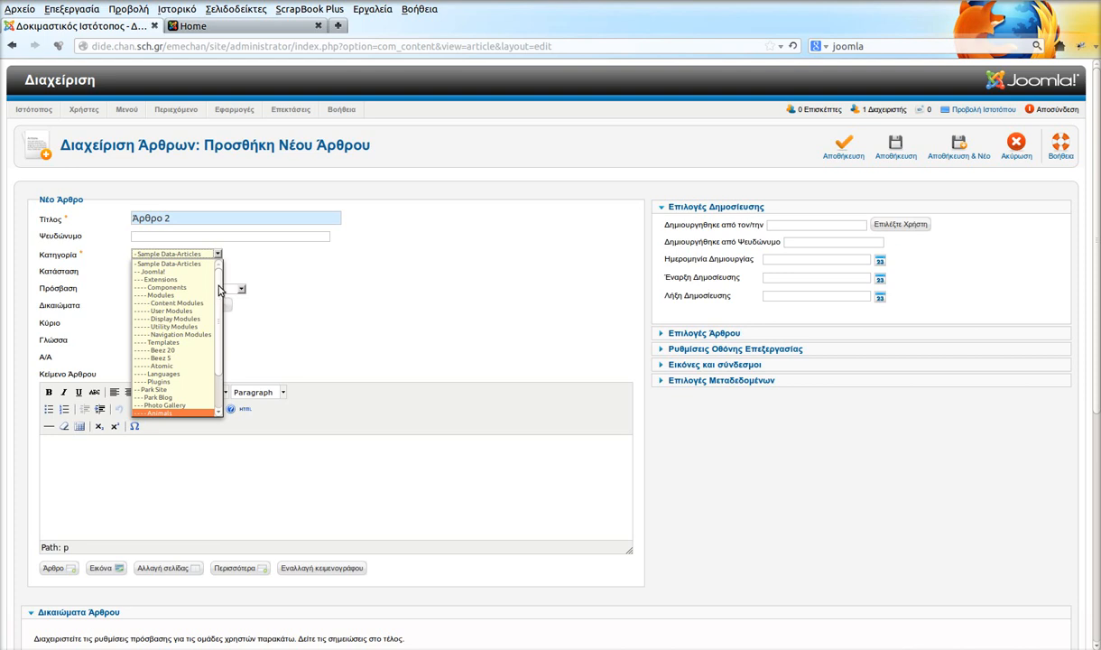
scroll(218, 288, down, 2)
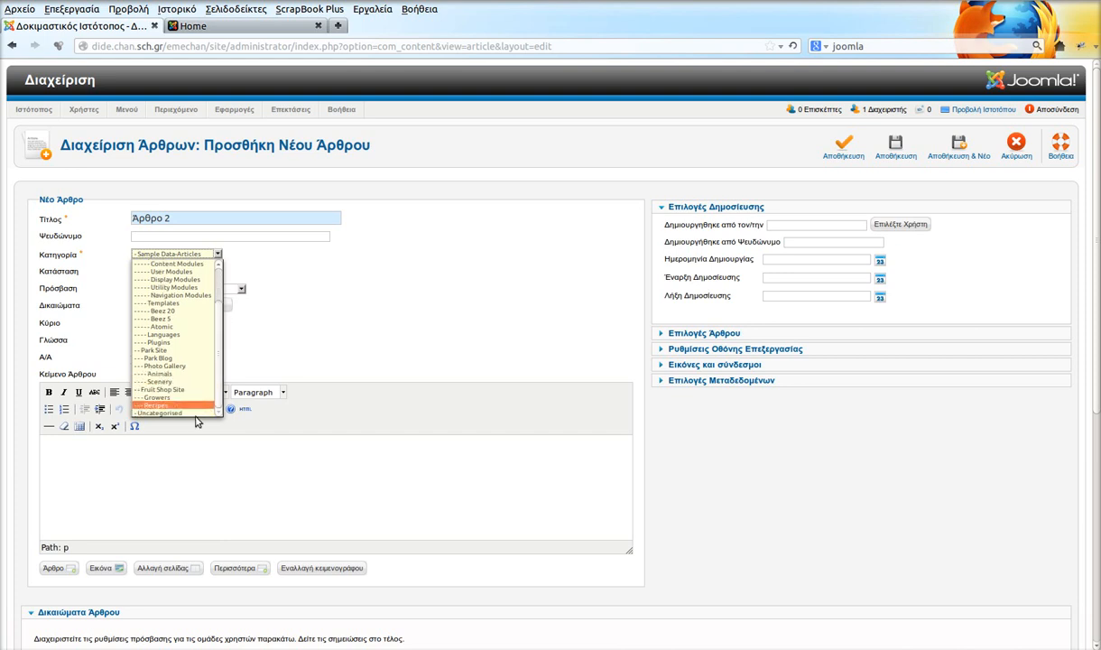
click(196, 413)
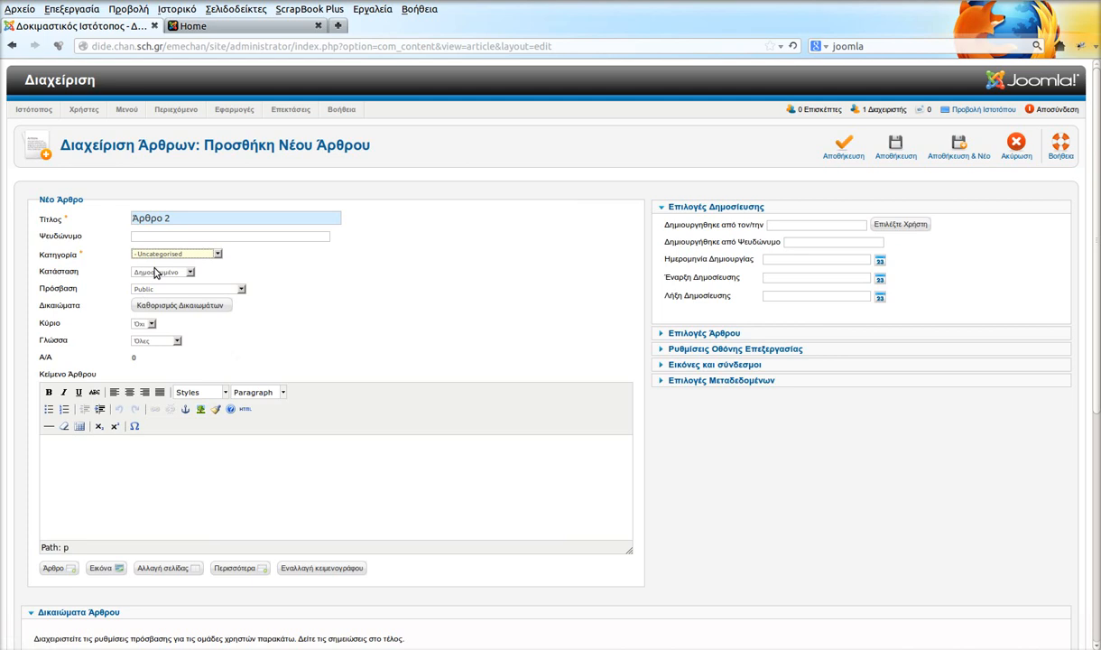
click(149, 323)
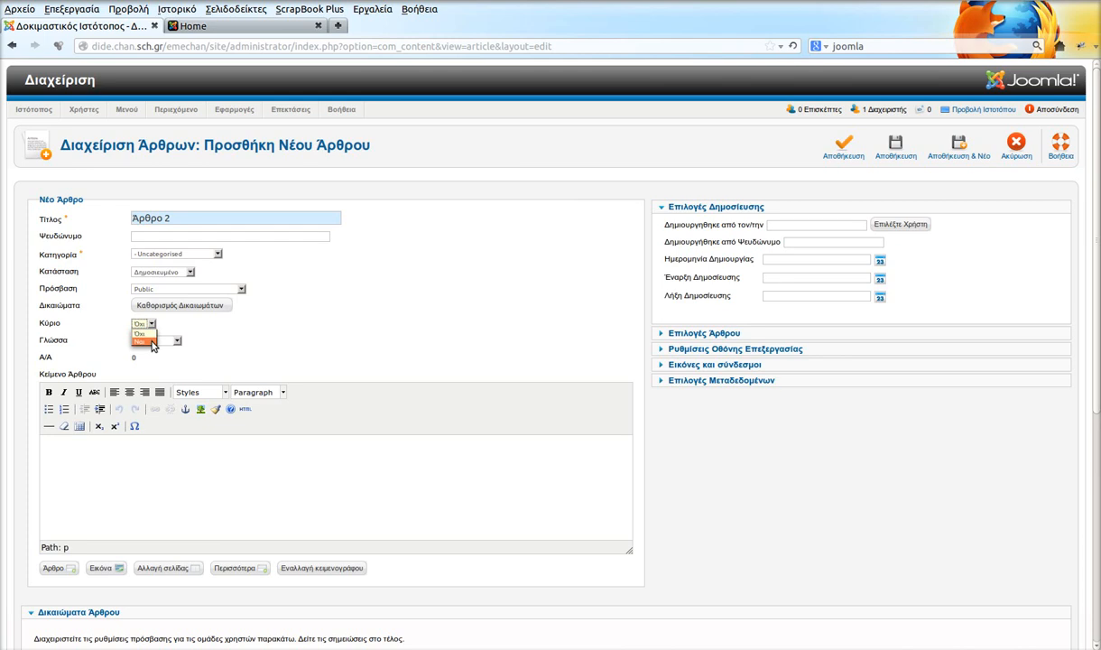
click(150, 342)
- Write ΔΟΚΙΜΗ 2 as the article text, then save it and start another new article
click(269, 491)
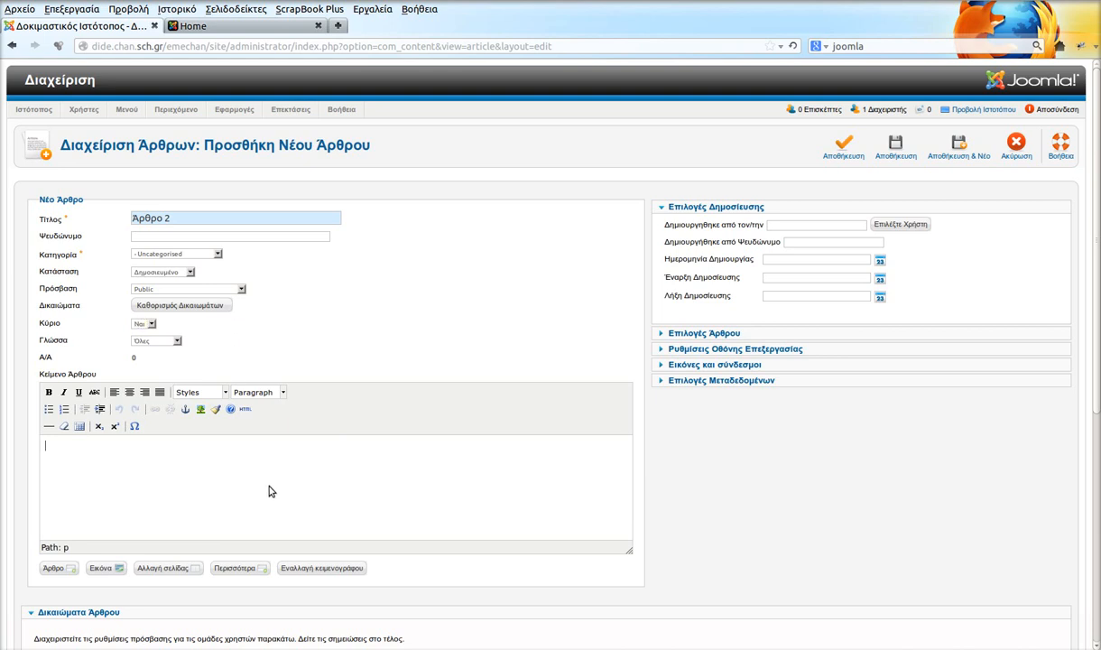
text(ΔΟΚΙΜΗ 2)
click(958, 151)
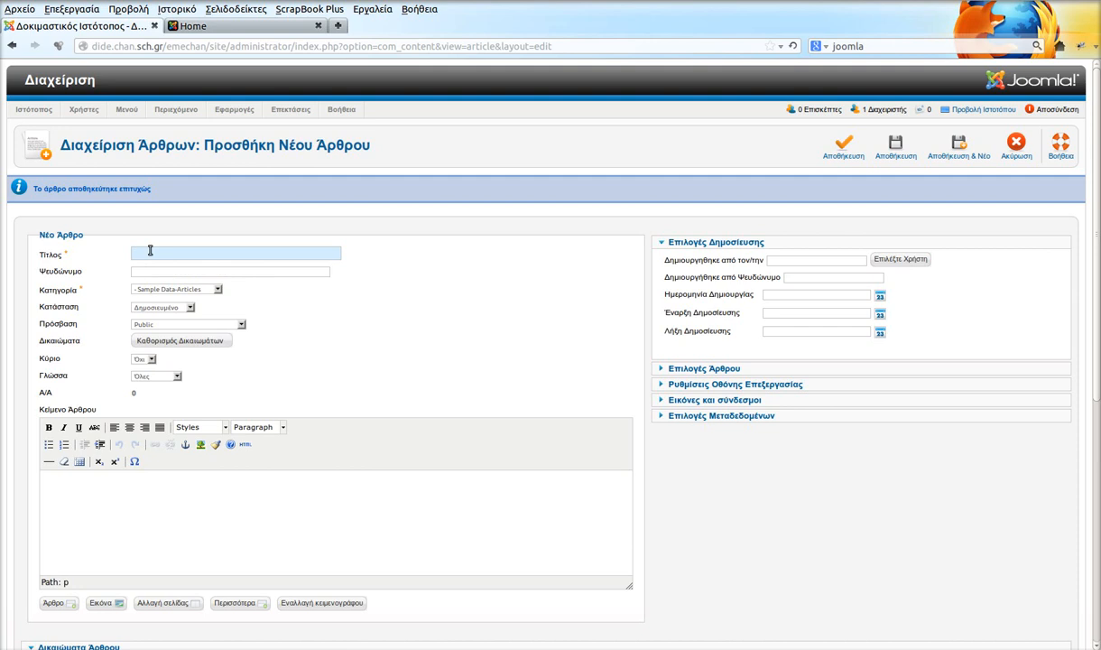
- Title the new article Άρθρο 3 and assign it to the Uncategorised category
text(Α)
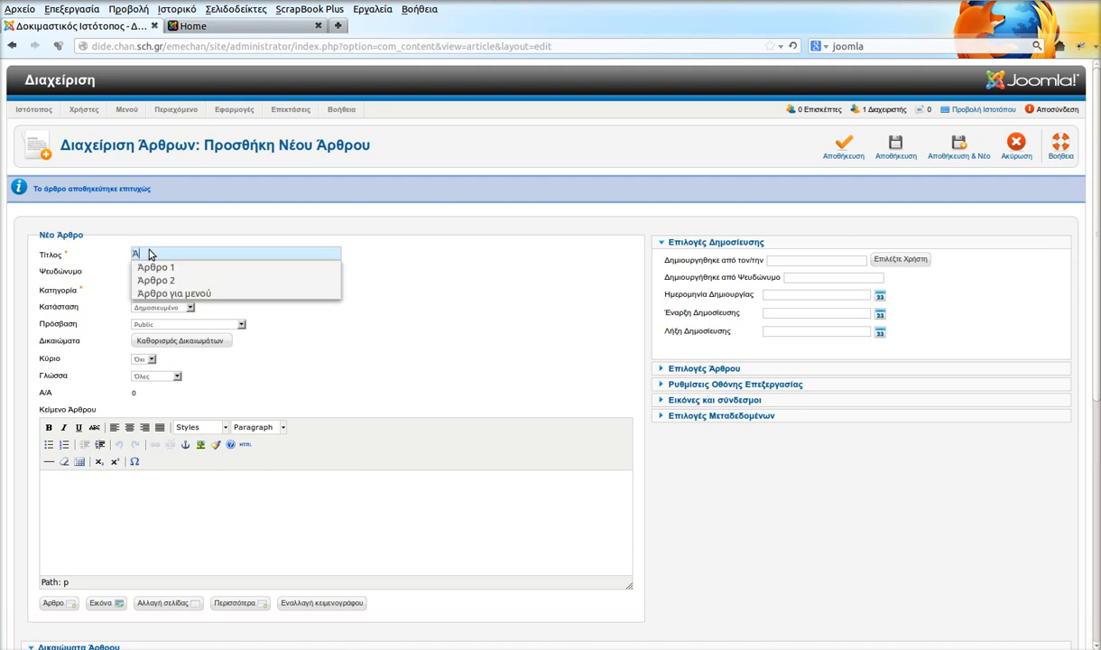
key(Down)
key(Return)
key(BackSpace)
text(3)
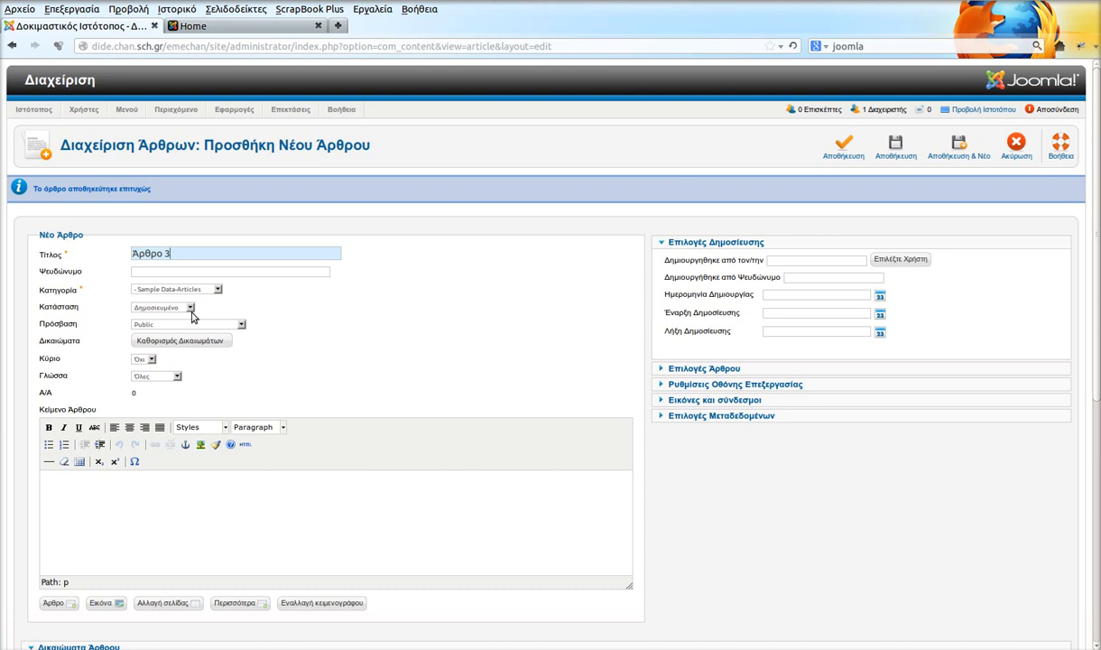
click(216, 288)
scroll(216, 379, down, 2)
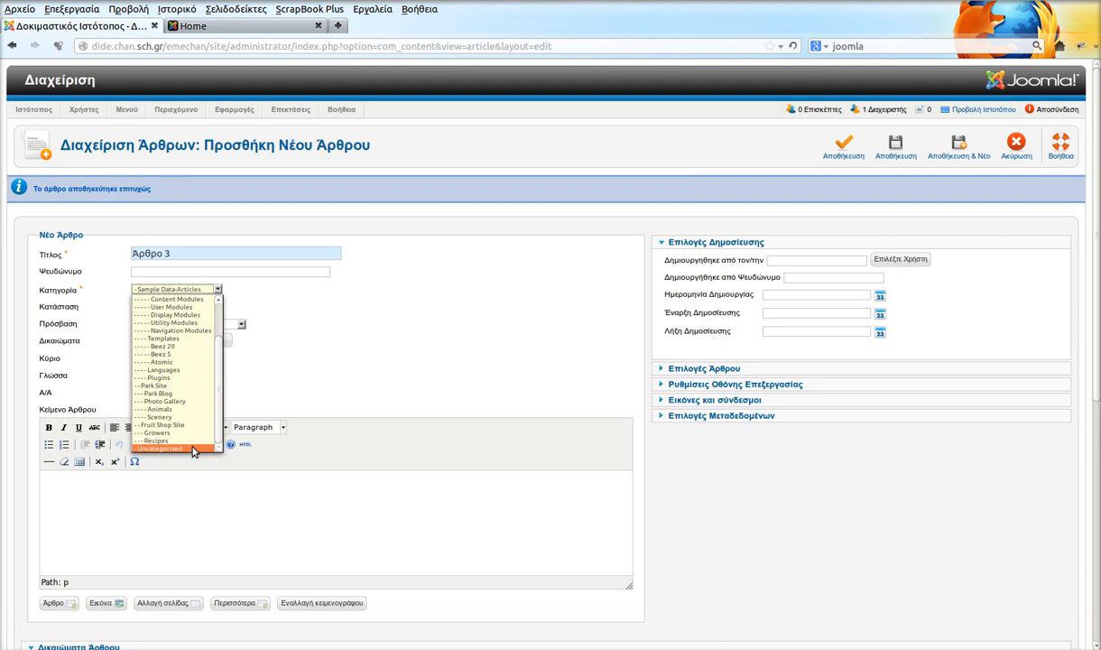
click(192, 448)
- Write the body text of Άρθρο 3, leave it non-featured, and save and close the article
click(190, 514)
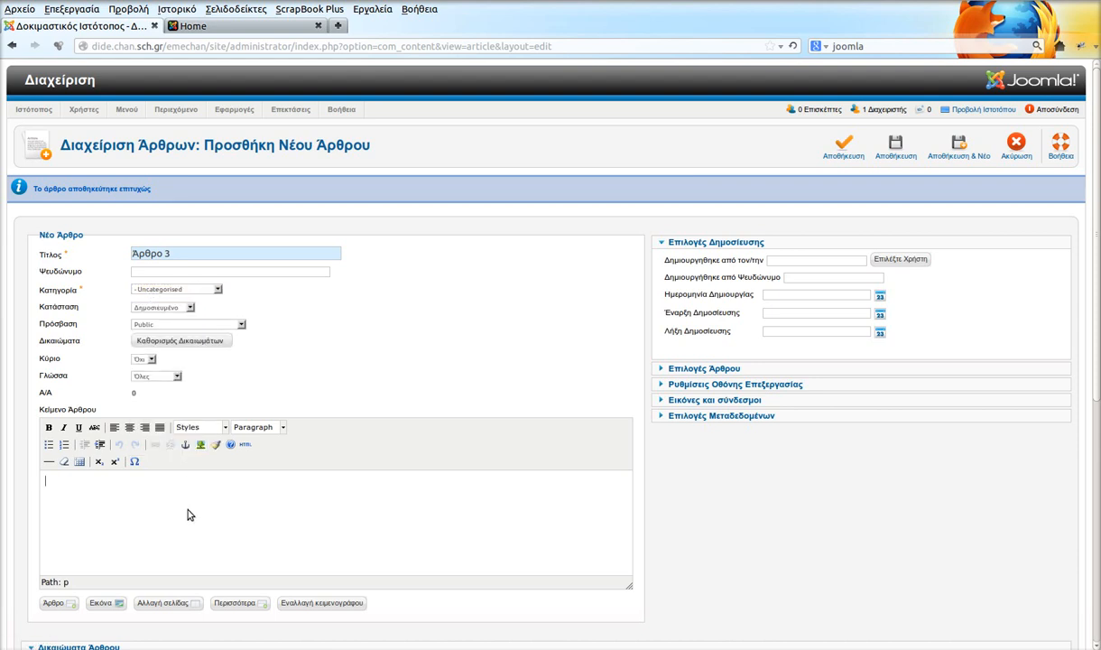
text(ό)
click(895, 144)
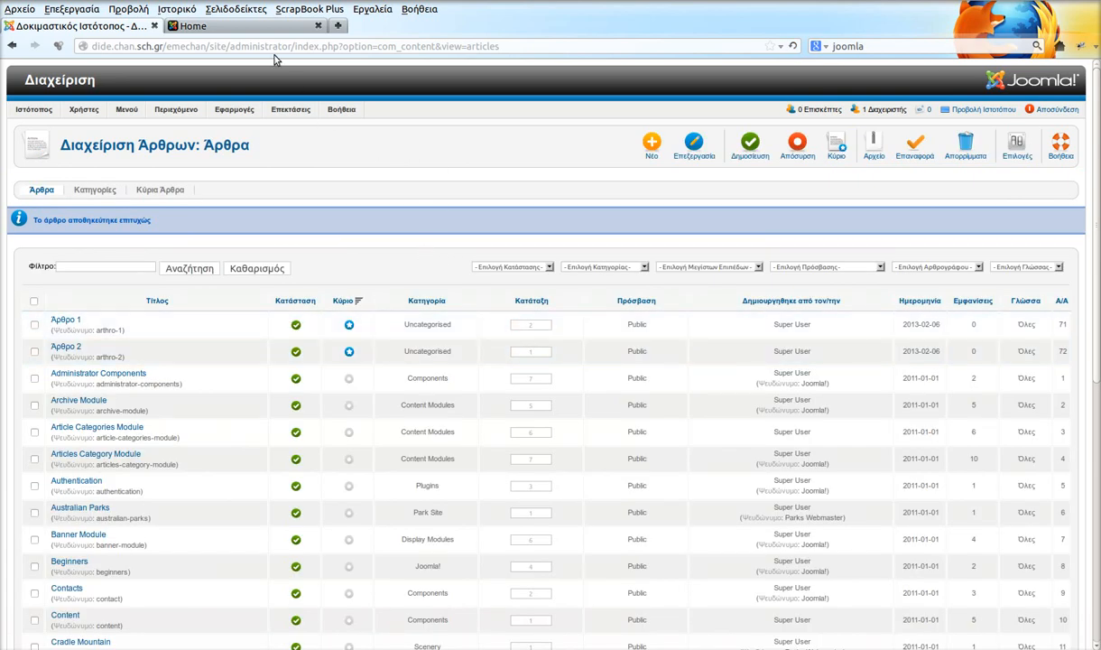
- Reload the public home page to check which of the new articles it displays, and return to the administration
click(269, 27)
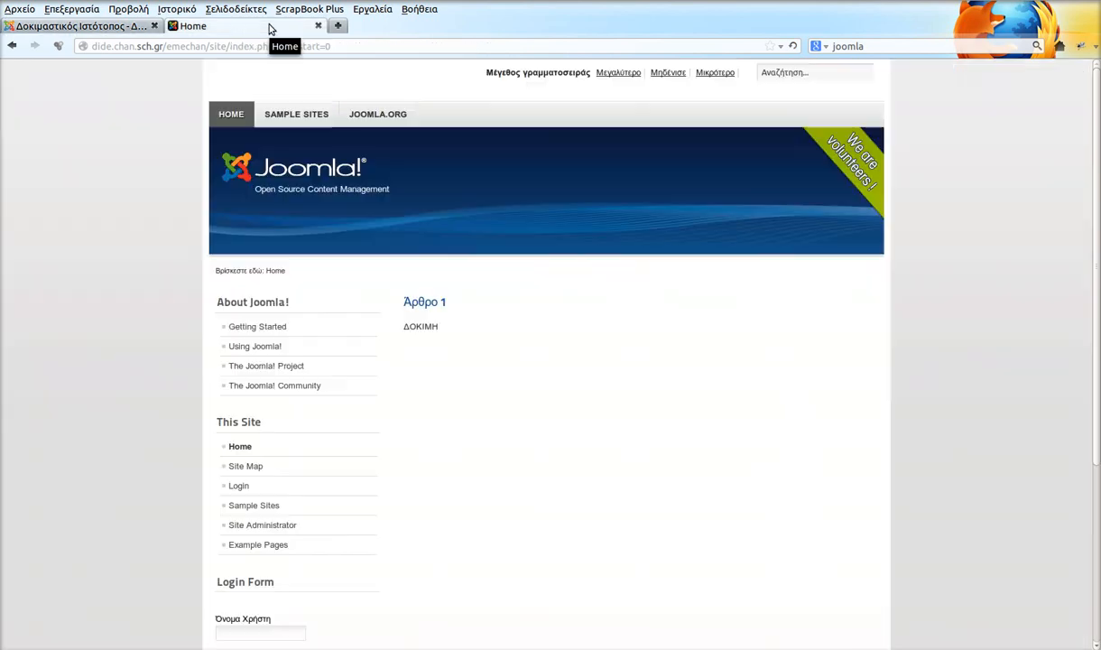
click(792, 46)
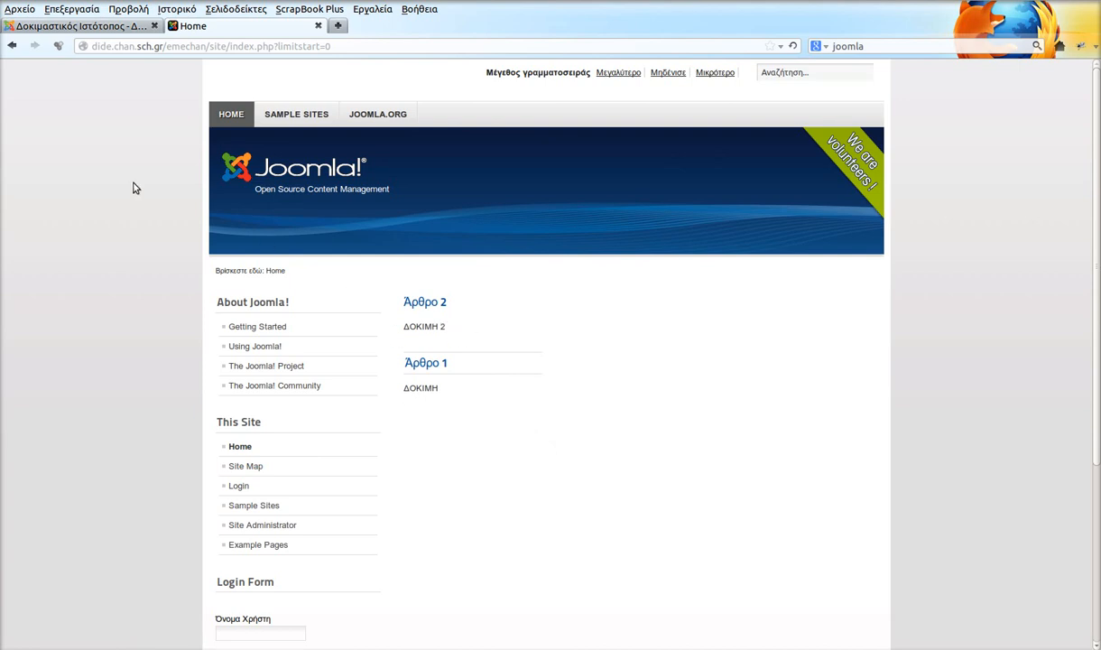
click(110, 28)
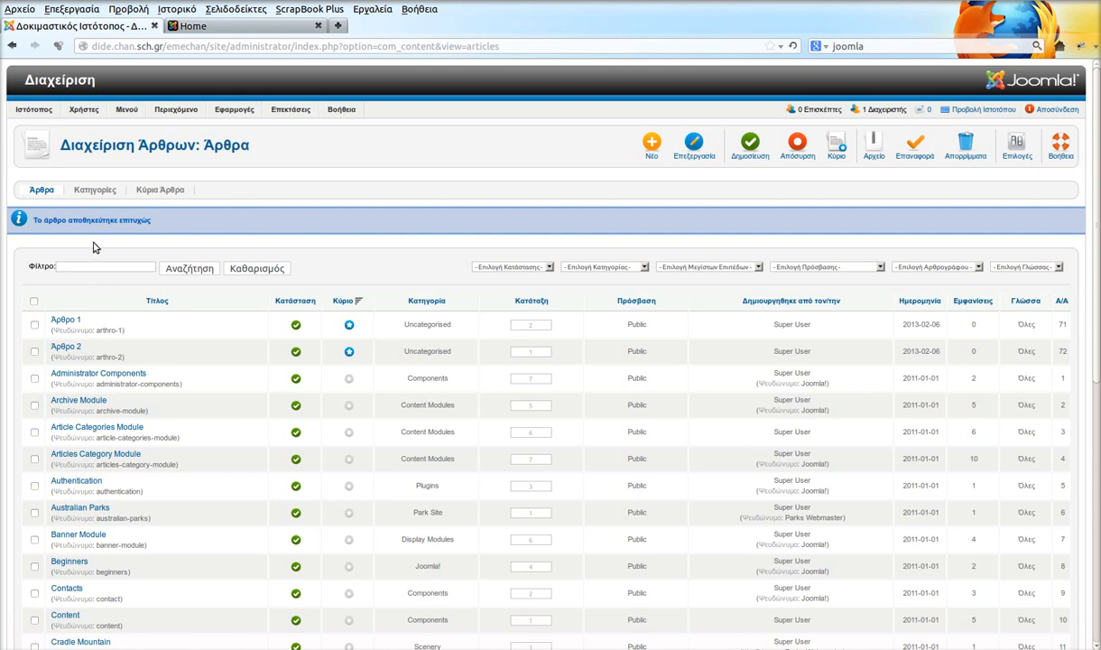
- Create and save a new article category titled Δοκιμαστικά άρθρα with no parent category (Χωρίς γονέα)
click(96, 191)
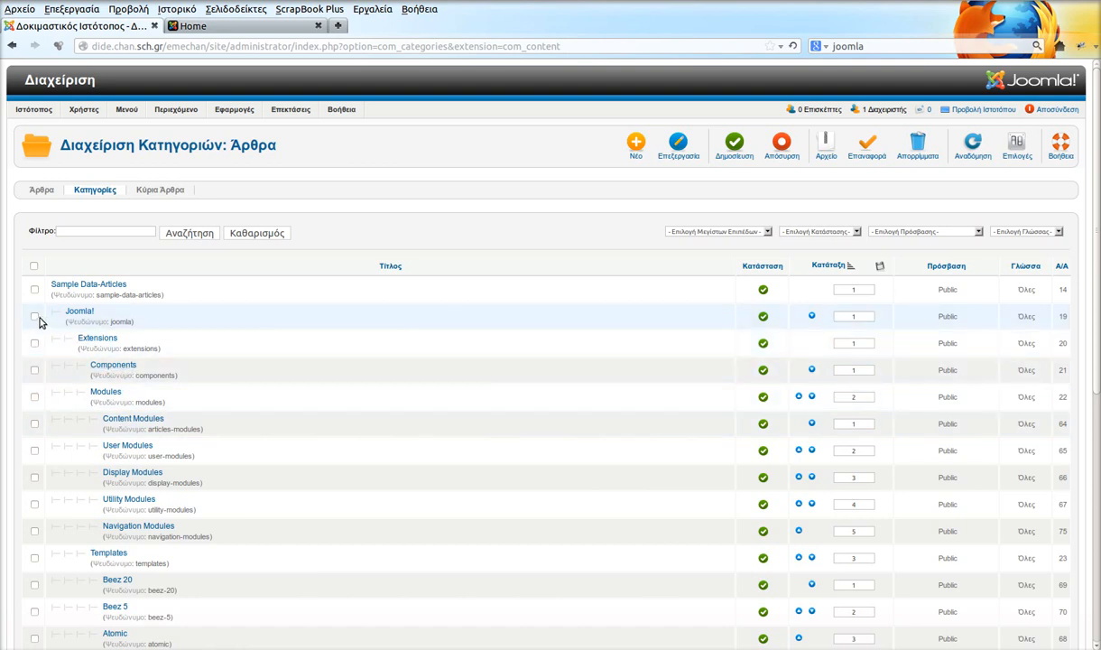
click(805, 263)
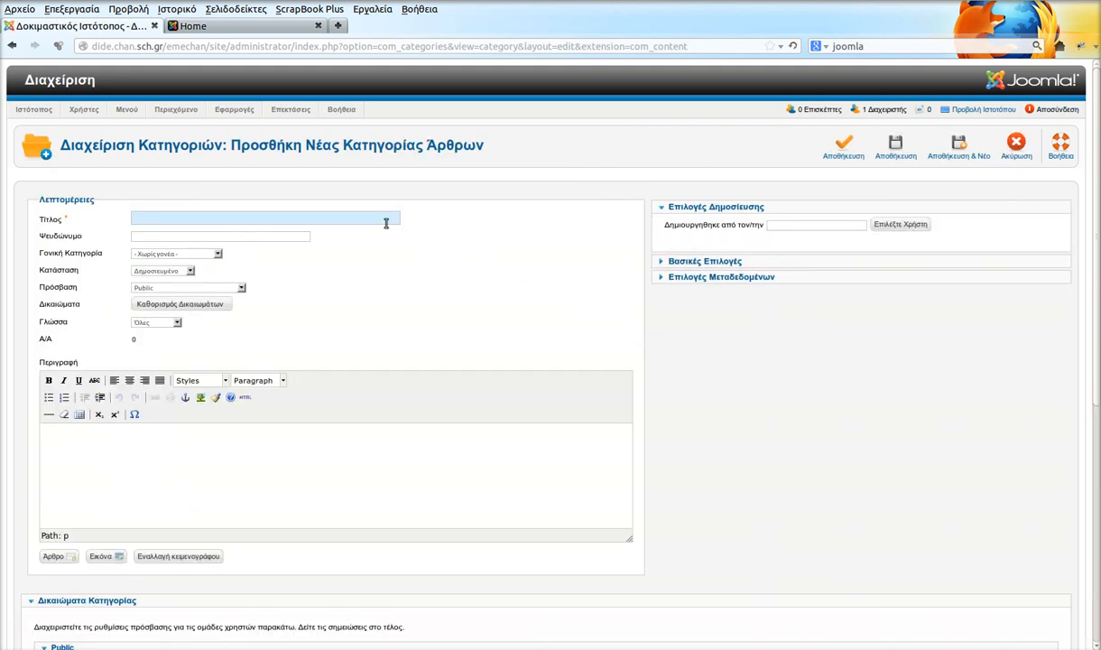
text(Δοκιμαστικά άρθρα)
click(217, 254)
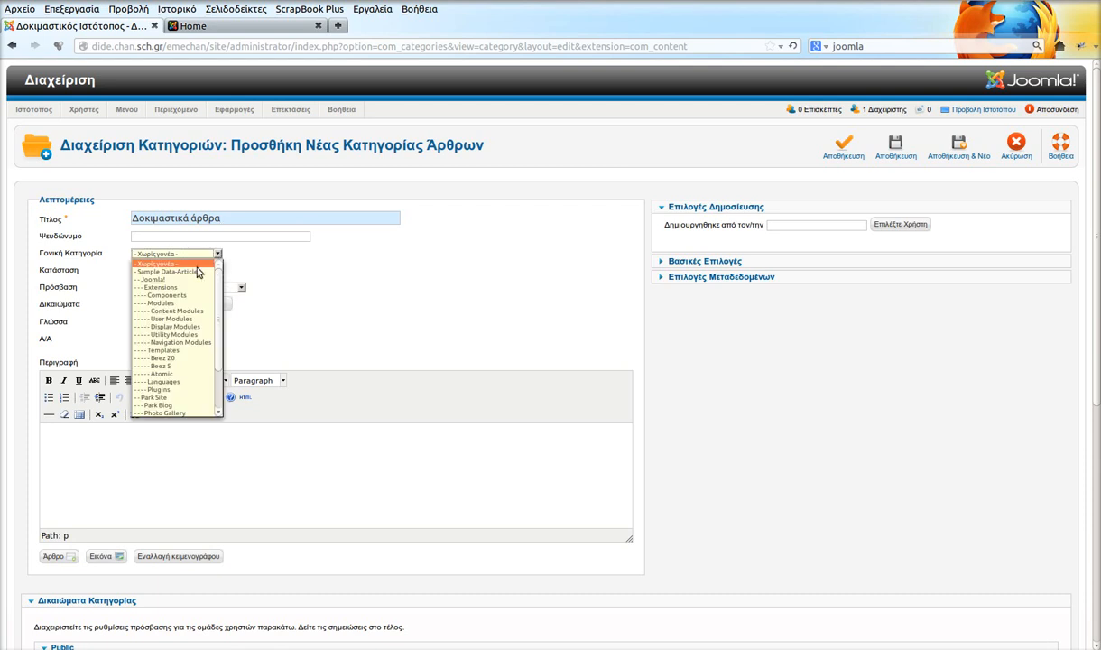
click(182, 267)
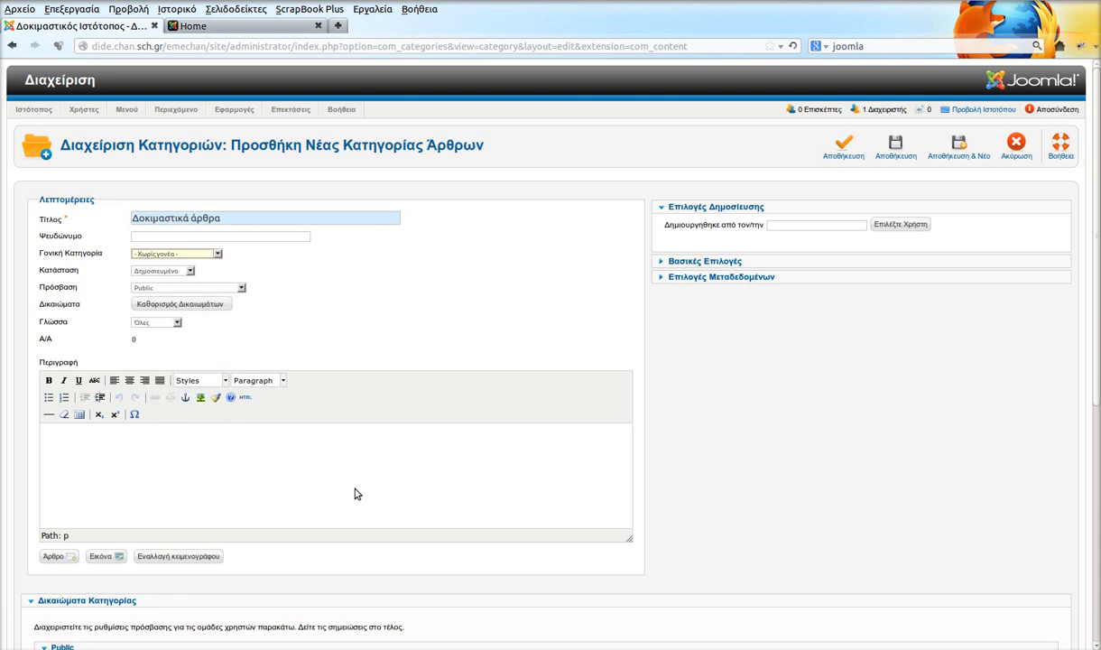
click(843, 147)
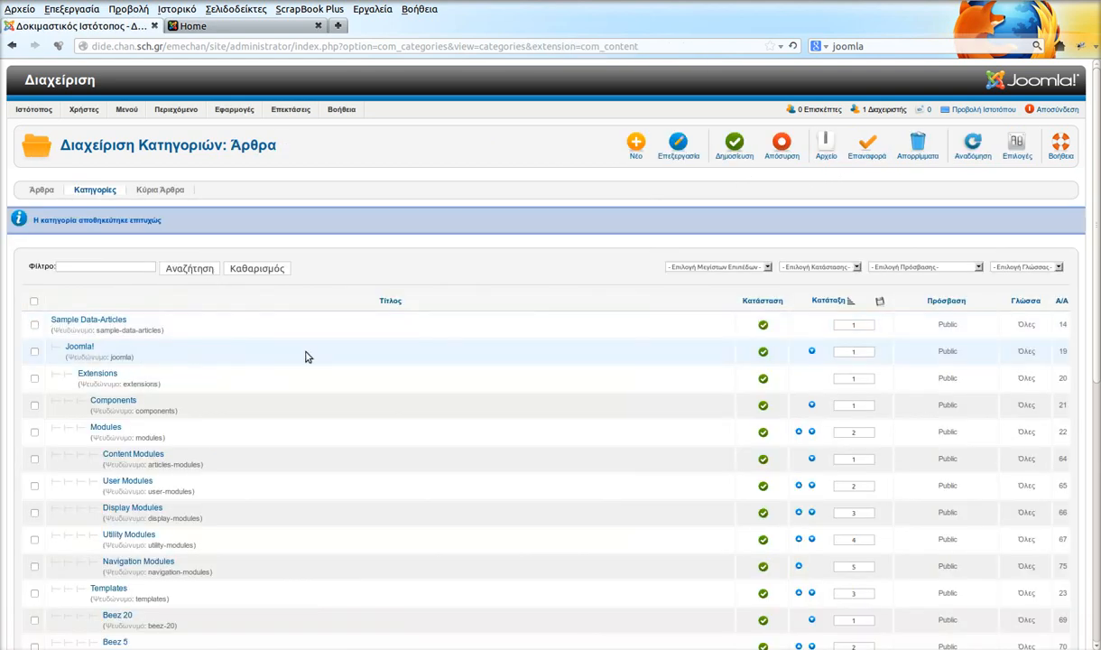
- Set the category list to display all entries (Όλα) and look for the Δοκιμαστικά άρθρα category
scroll(344, 350, down, 5)
scroll(345, 349, down, 2)
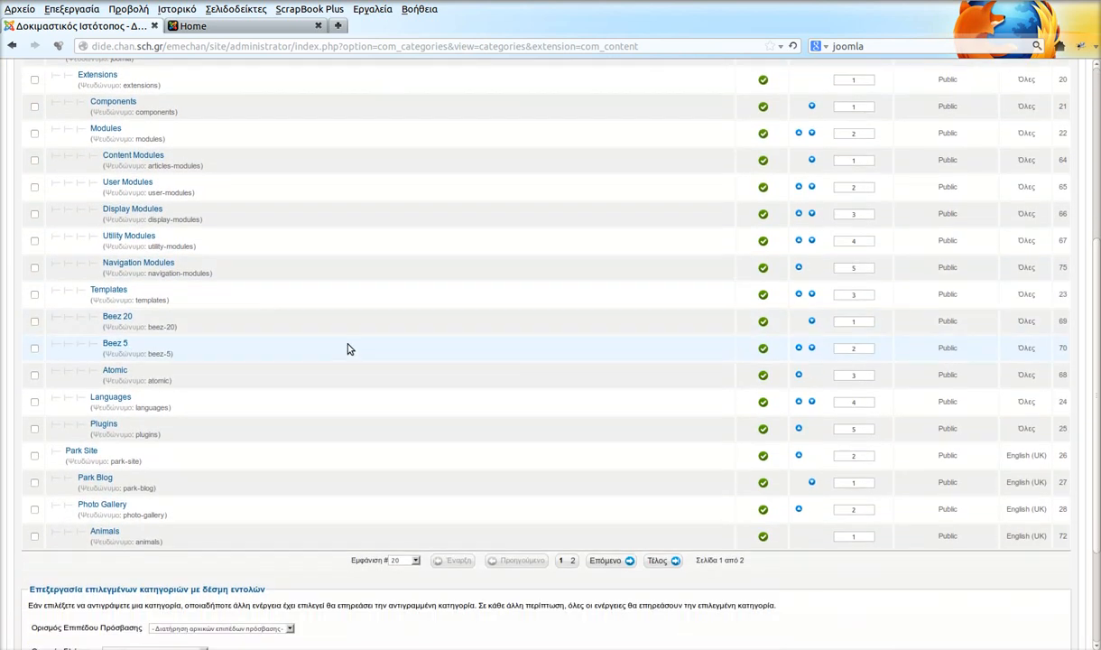
click(400, 561)
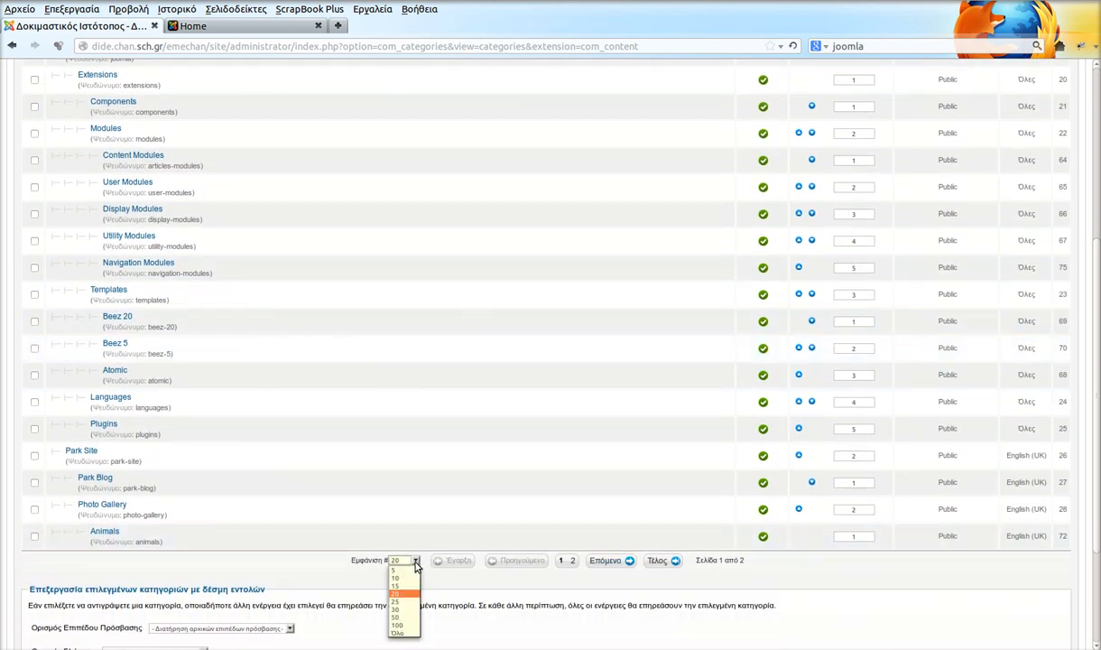
click(401, 632)
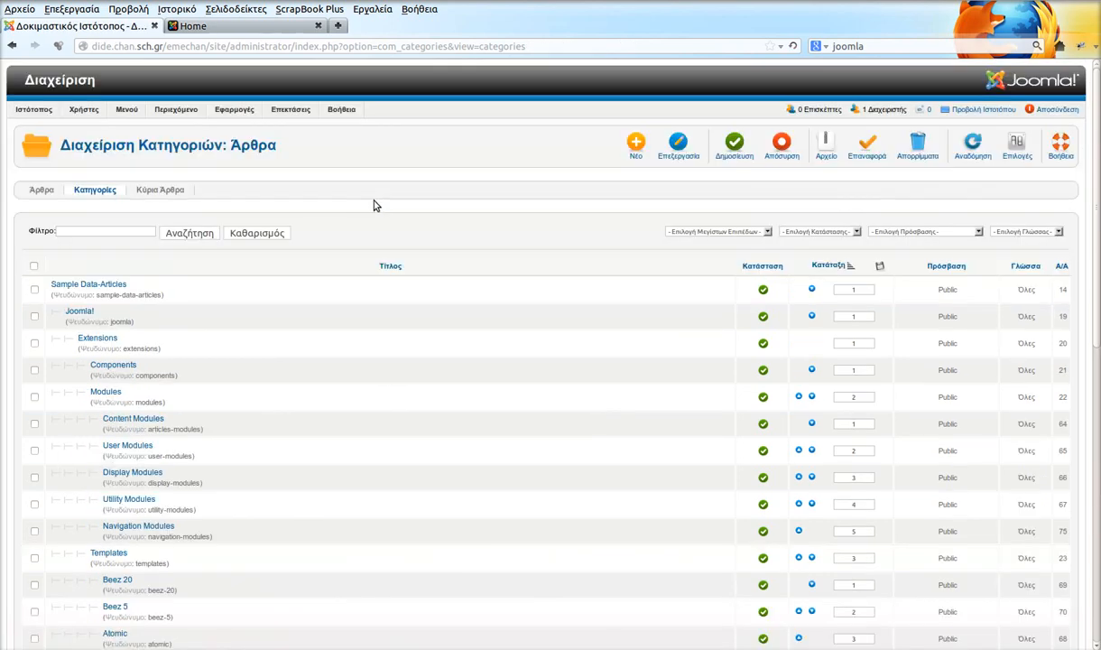
scroll(351, 230, down, 5)
scroll(351, 253, down, 3)
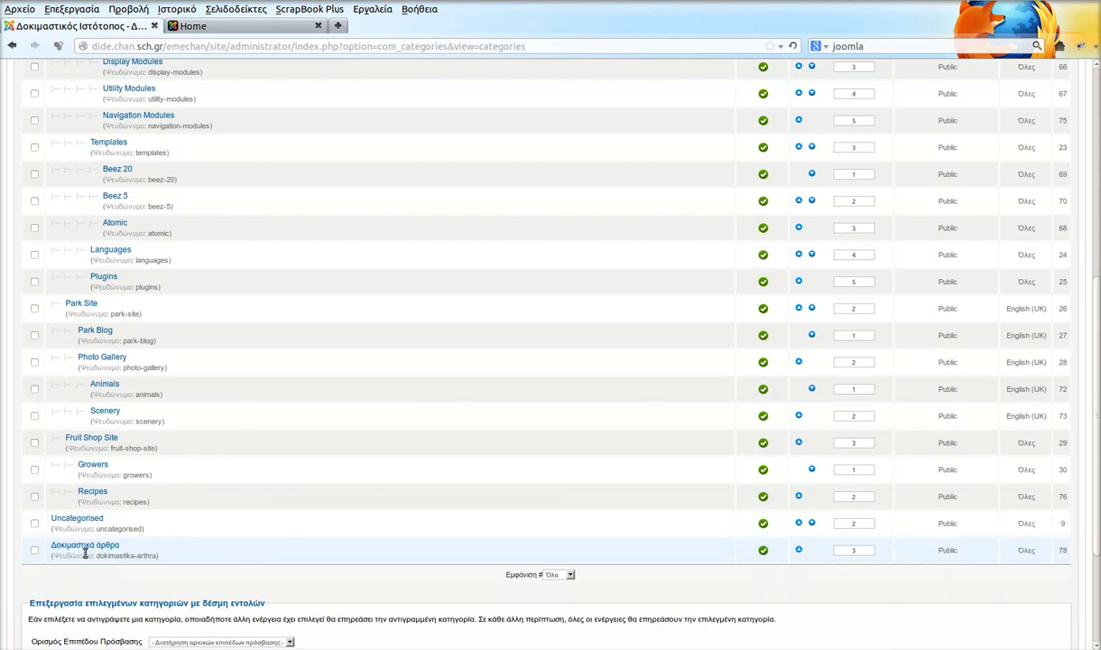
scroll(113, 549, up, 5)
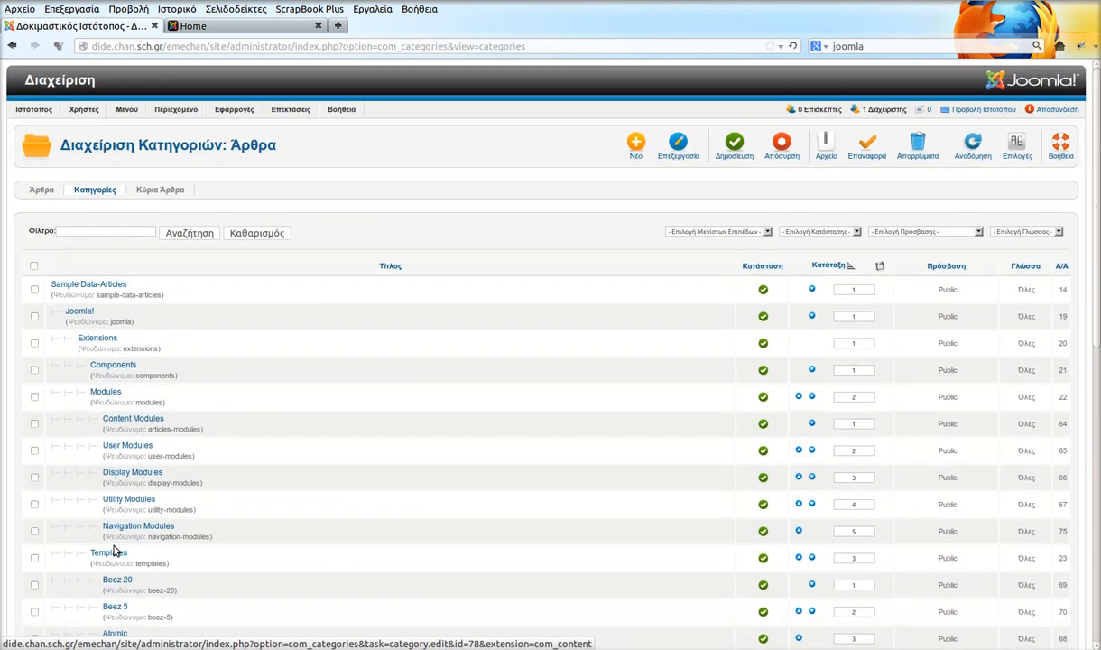
- Open the article list and filter it by titles containing Άρ
click(43, 190)
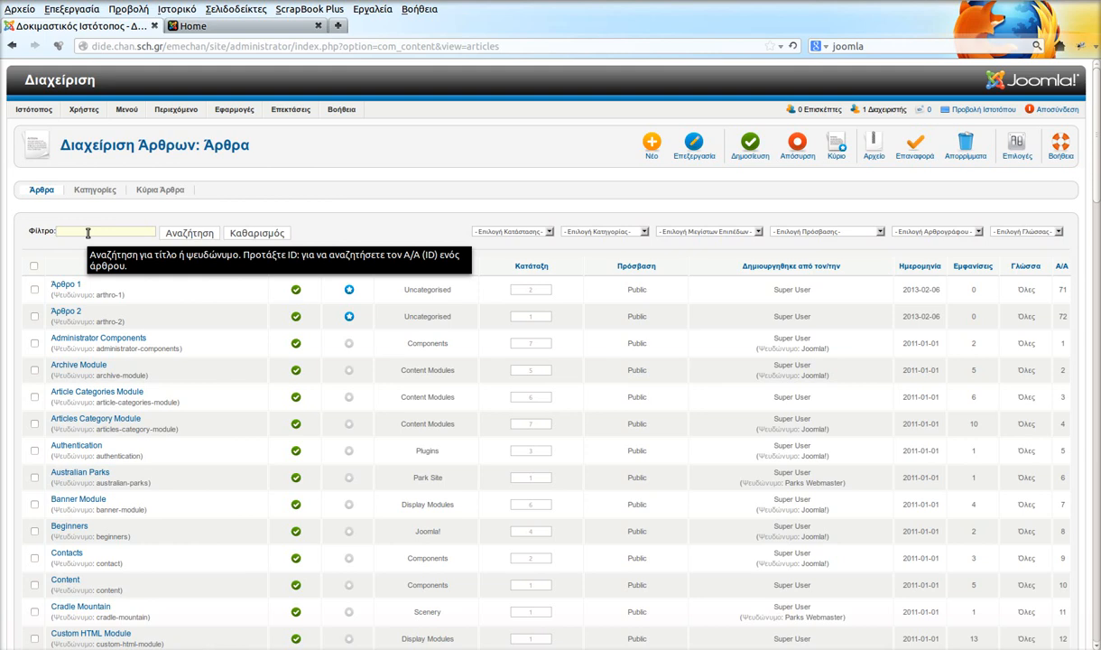
text(A)
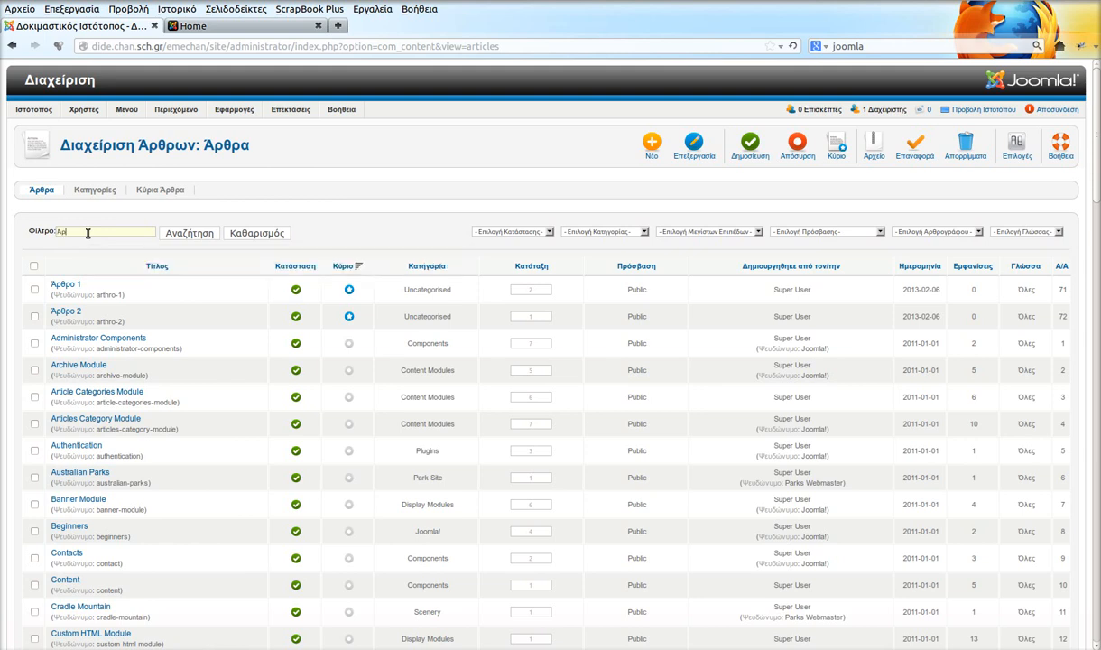
click(192, 234)
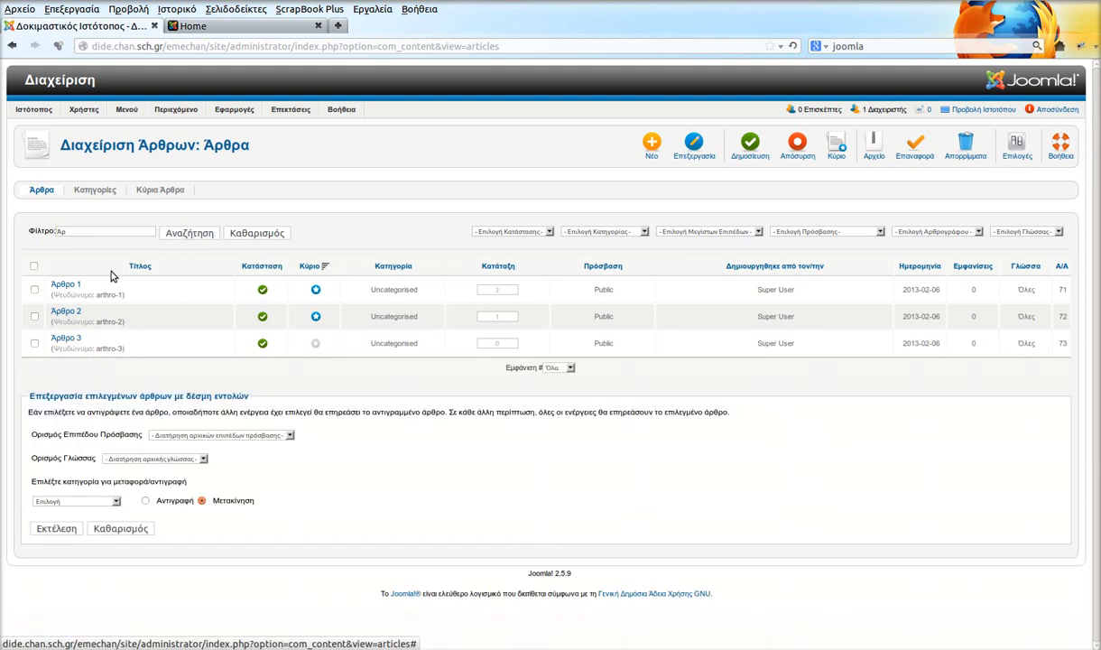
- Edit Άρθρο 3 to be featured (Κύριο: Ναι) in the category Δοκιμαστικά άρθρα, and save it
click(70, 340)
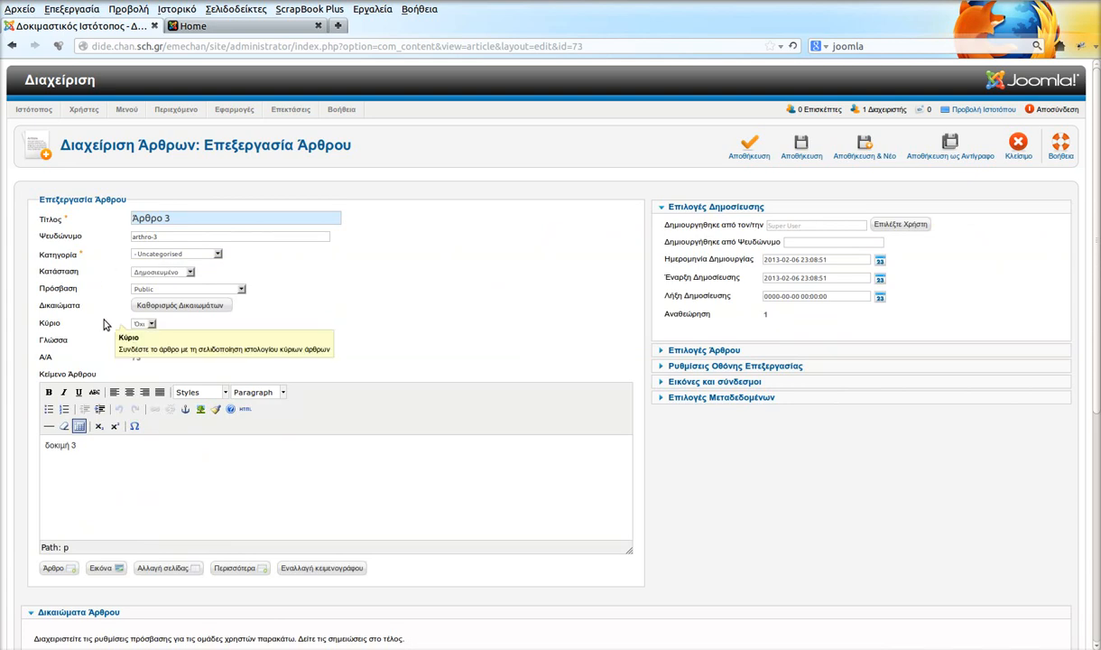
click(150, 324)
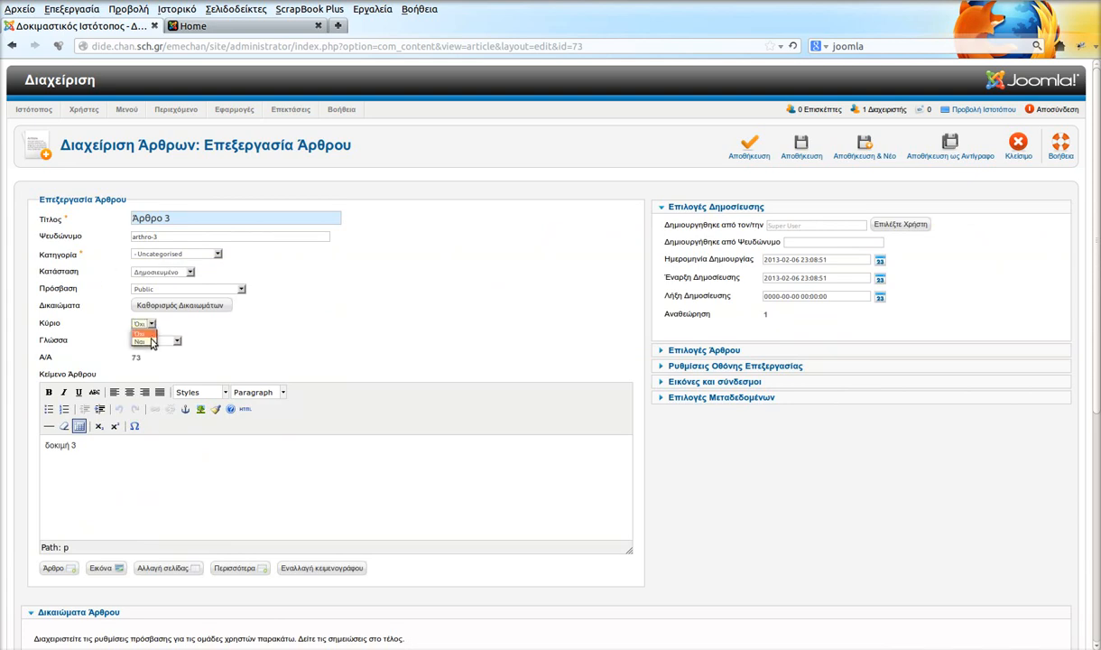
click(149, 341)
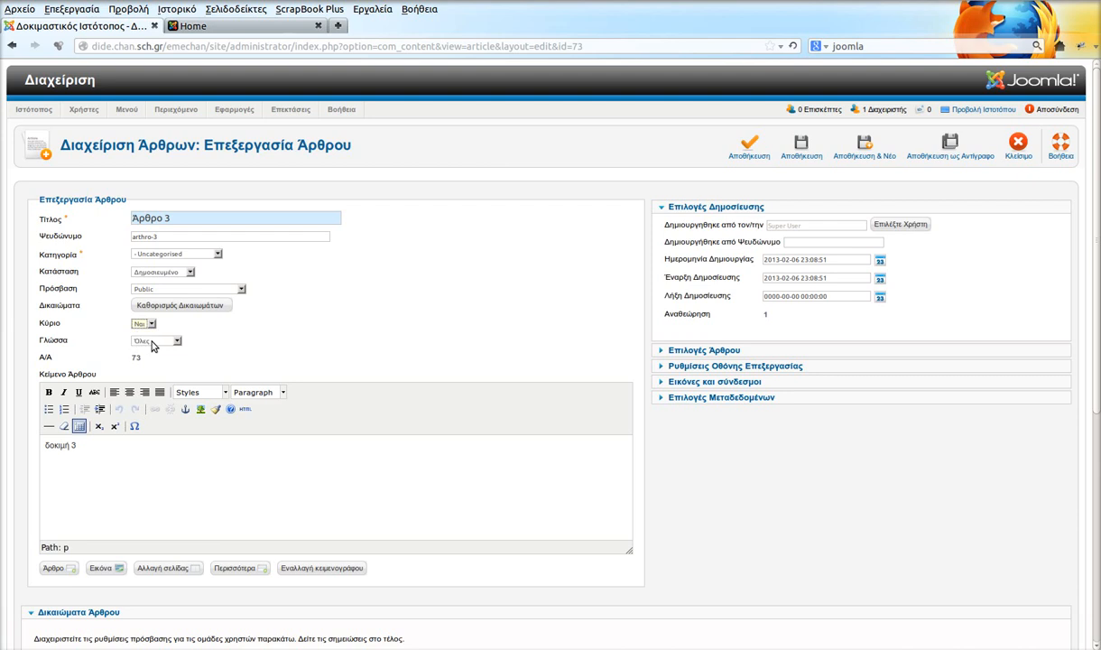
click(206, 254)
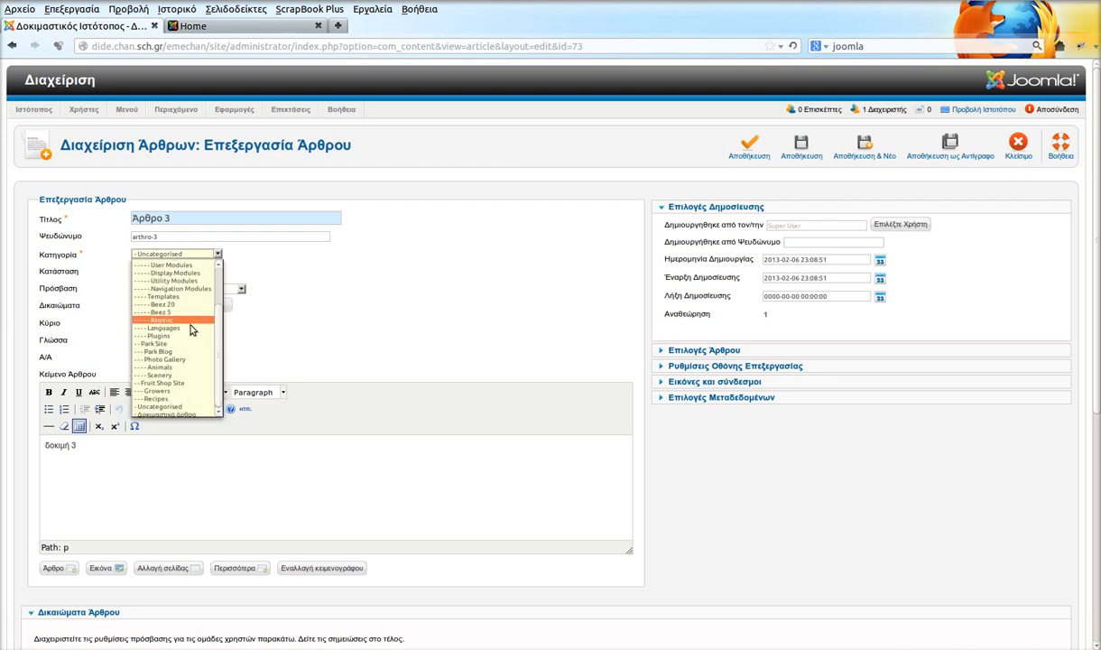
click(184, 408)
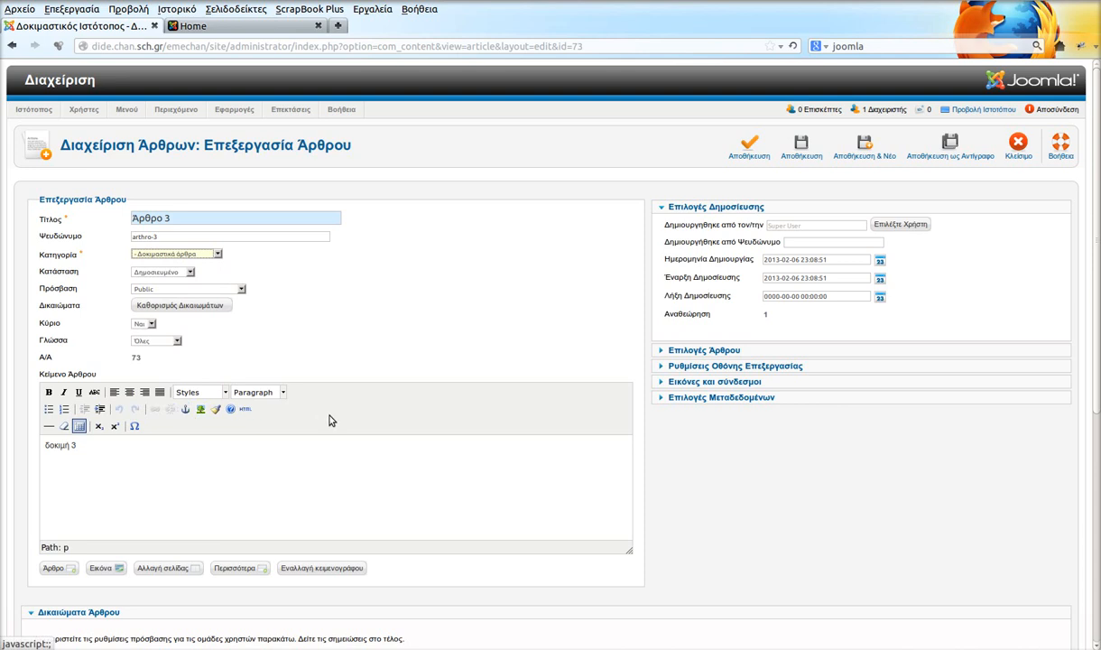
click(761, 152)
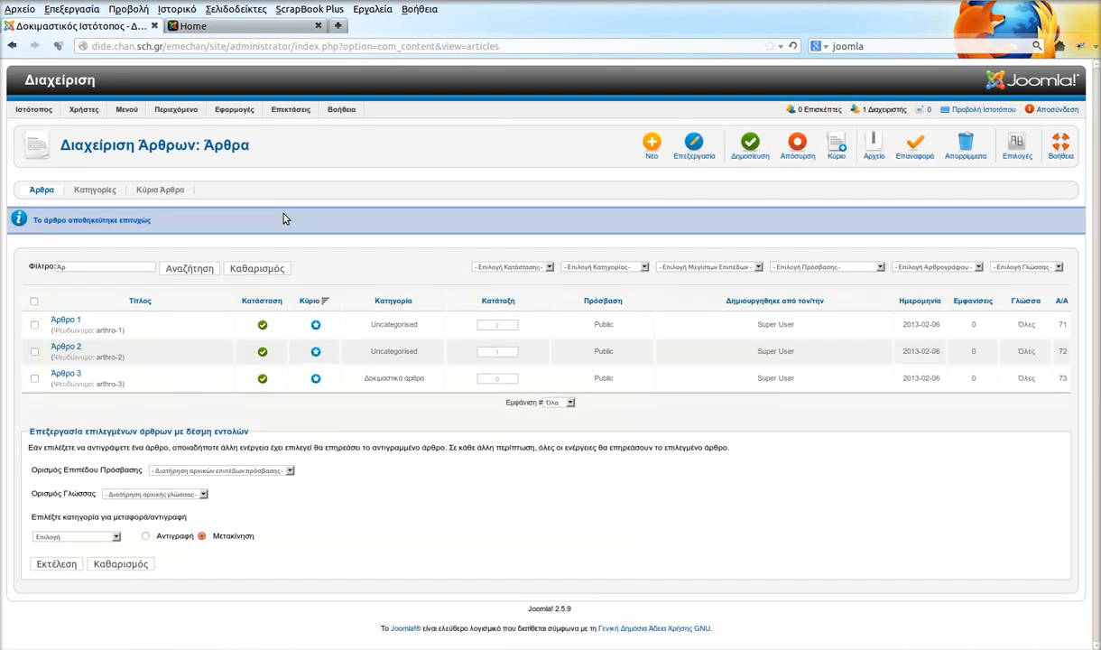
- Reload the public home page to examine how the featured articles are arranged, and return to the administration
click(213, 26)
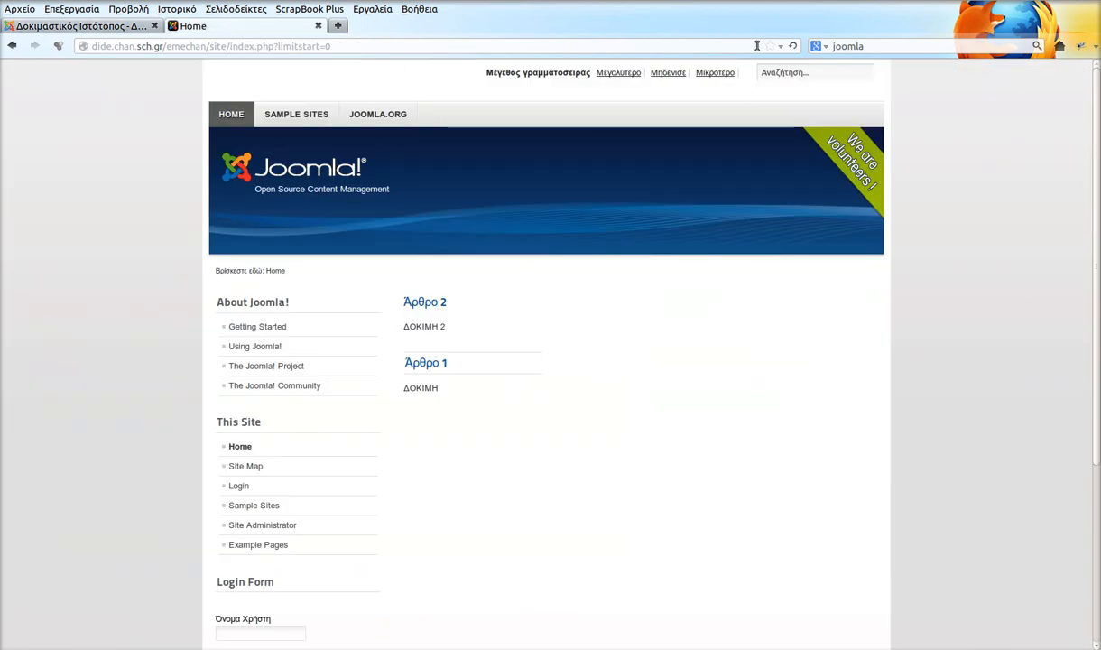
key(F5)
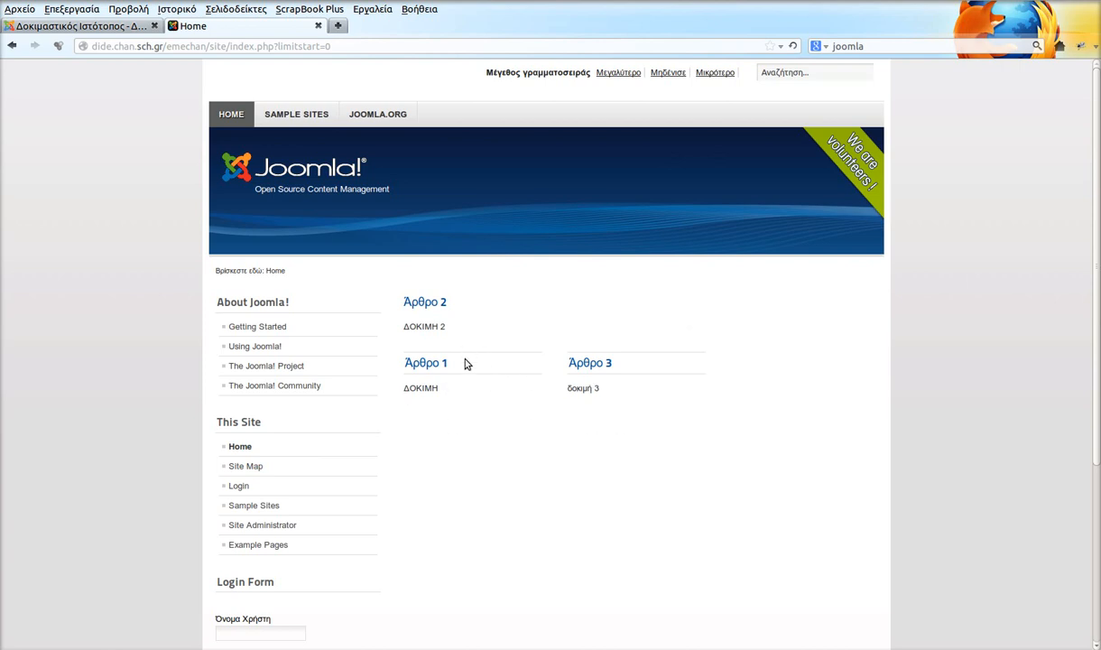
drag(397, 365, 445, 368)
drag(537, 365, 608, 373)
click(622, 370)
click(72, 27)
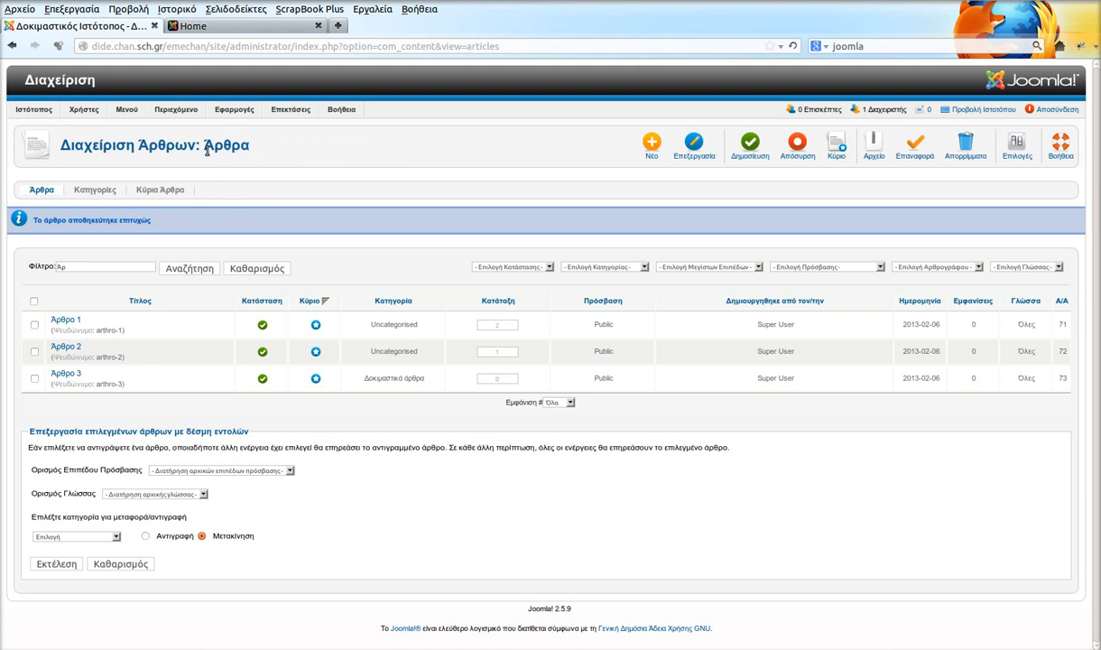
- Open the Home item of the Main Menu for editing
mouse_move(128, 116)
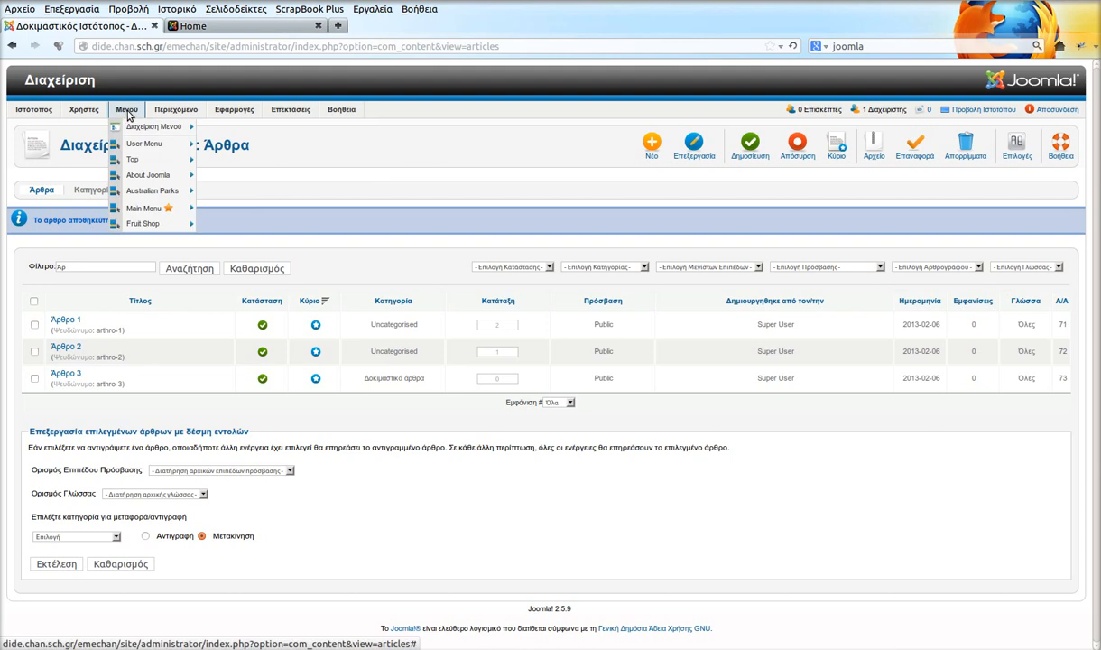
mouse_move(149, 212)
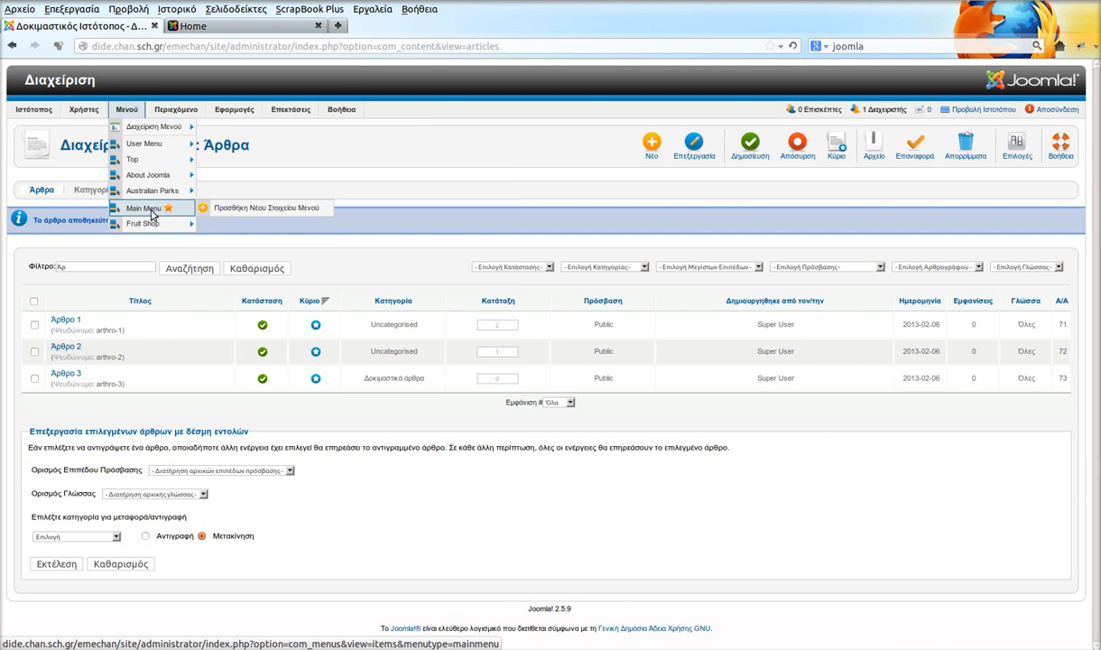
click(152, 213)
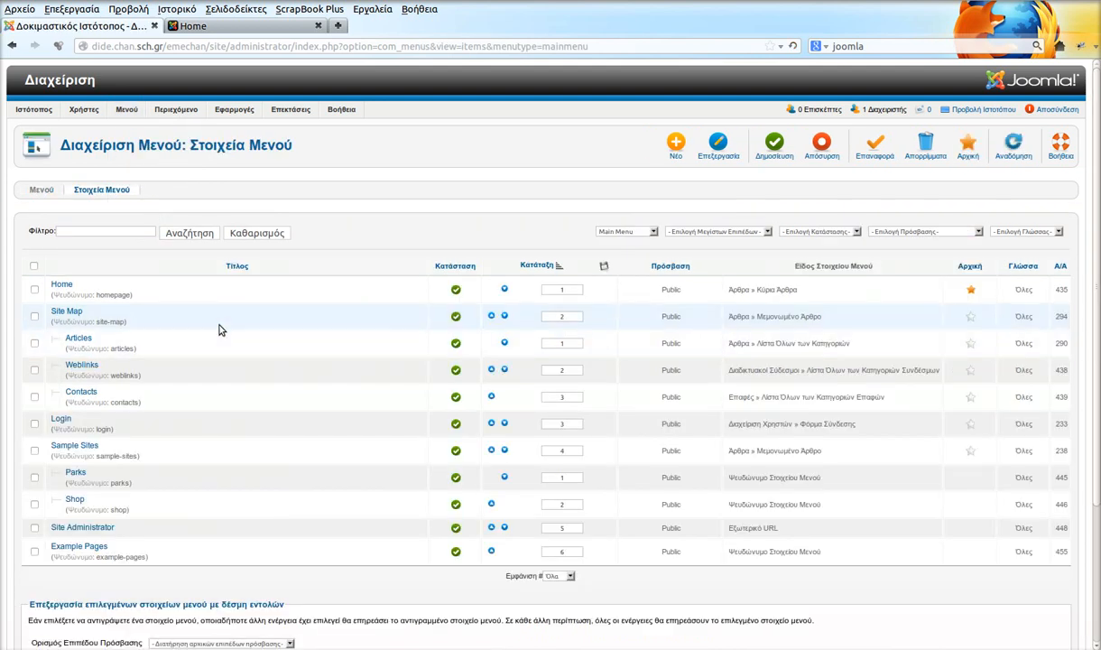
scroll(260, 340, down, 1)
scroll(259, 340, down, 2)
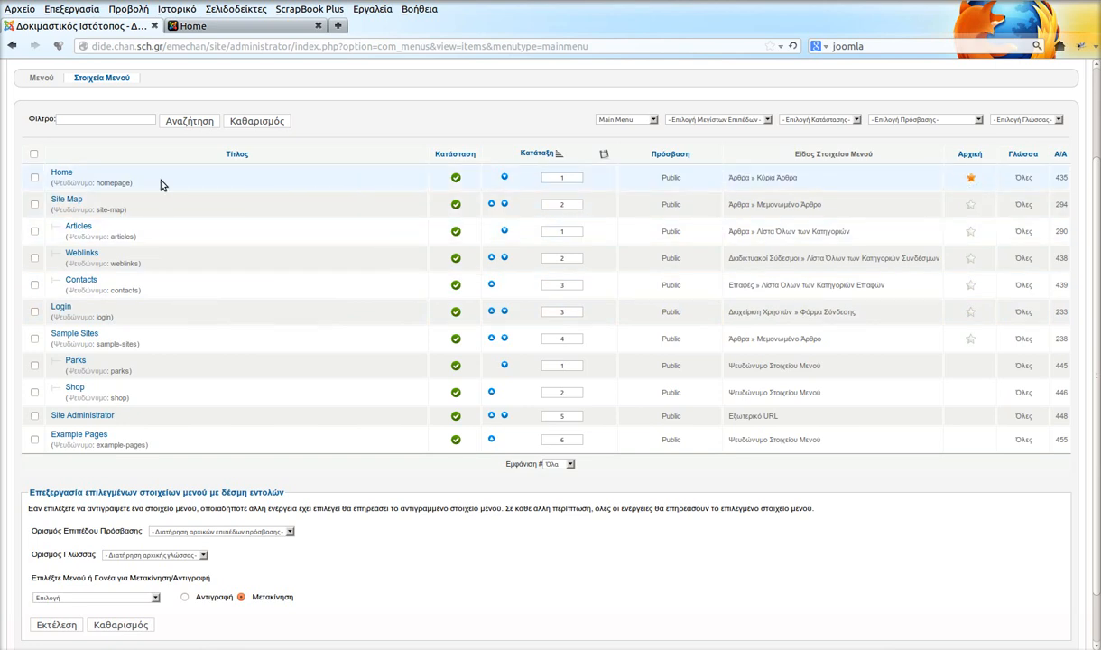
click(62, 173)
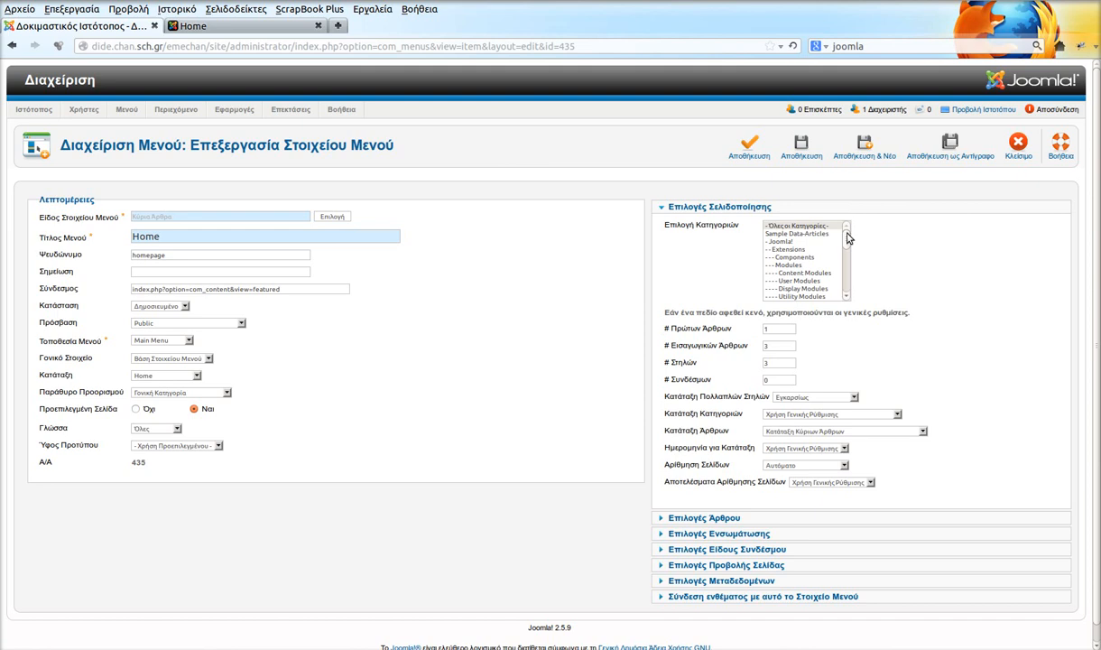
- Compare the Home item's category selection and leading-article settings with the articles on the public home page
mouse_move(747, 233)
click(221, 27)
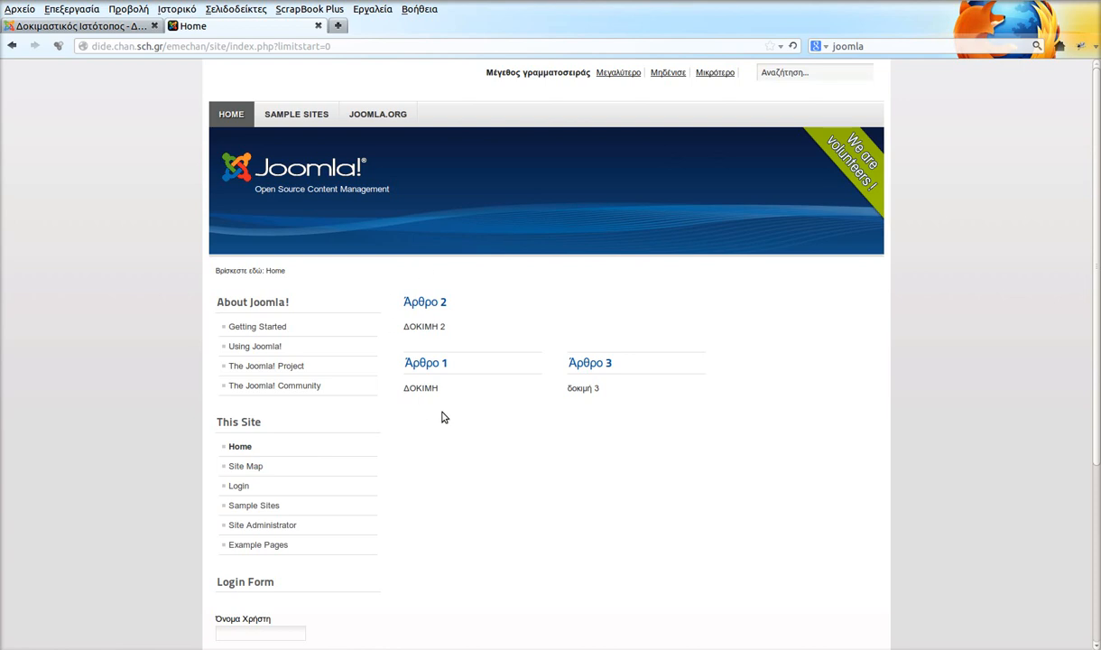
drag(566, 361, 593, 367)
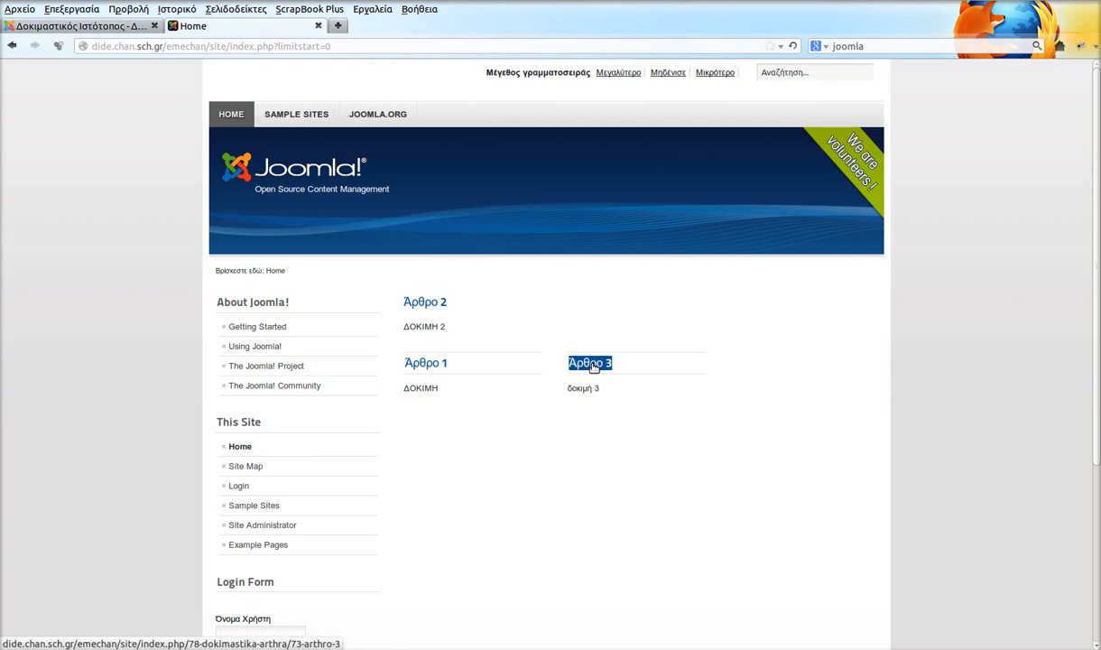
click(468, 358)
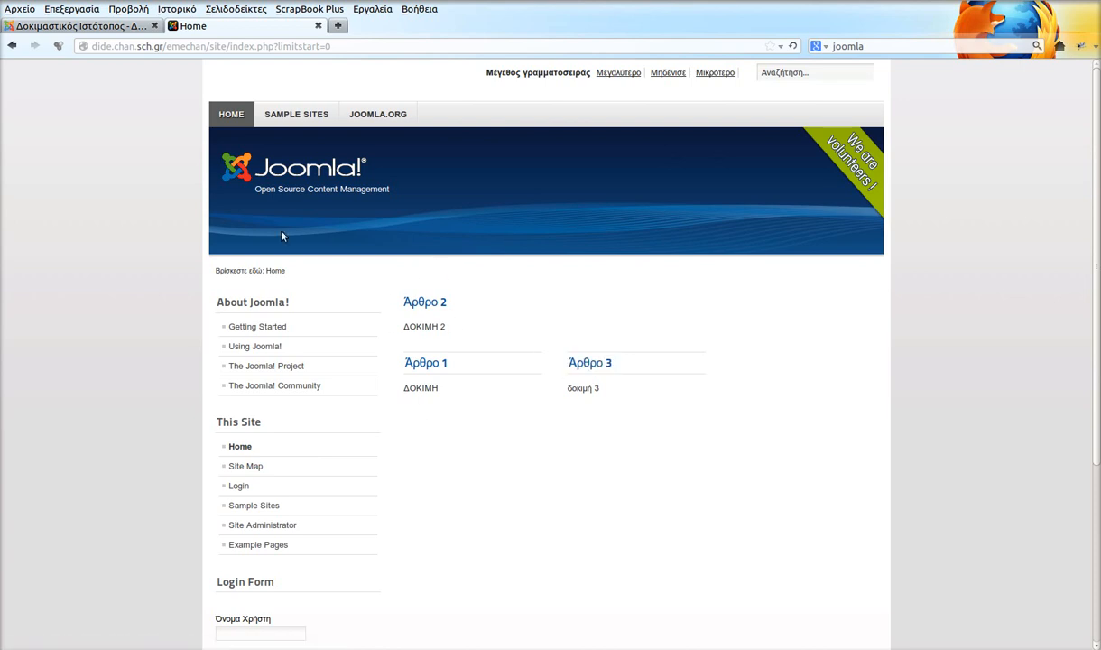
click(97, 34)
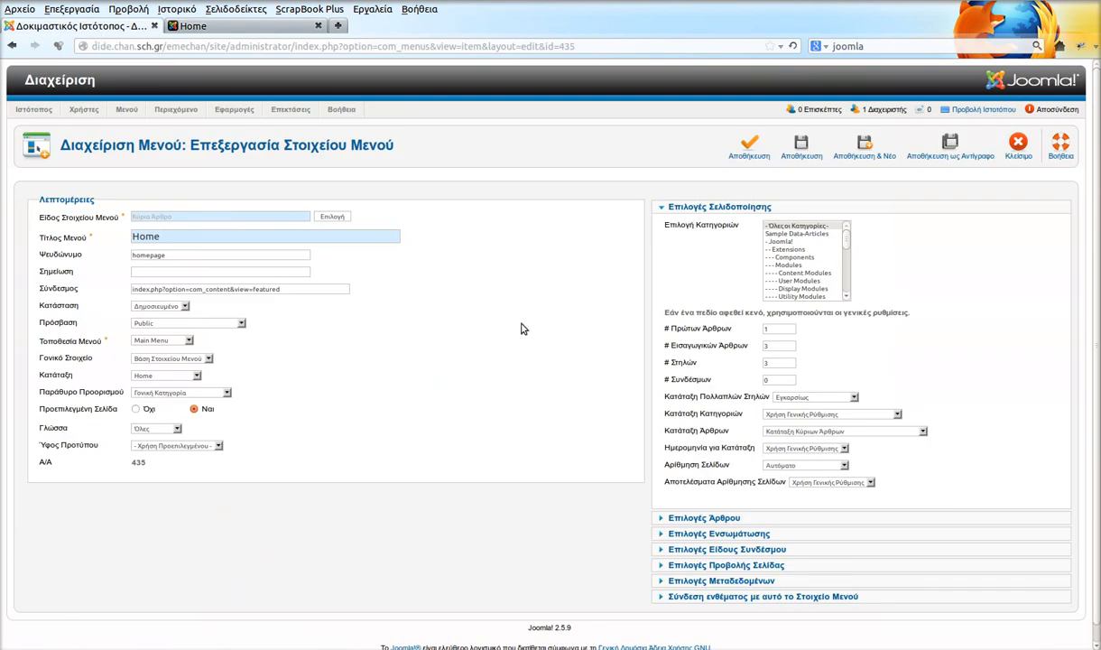
mouse_move(729, 330)
click(247, 29)
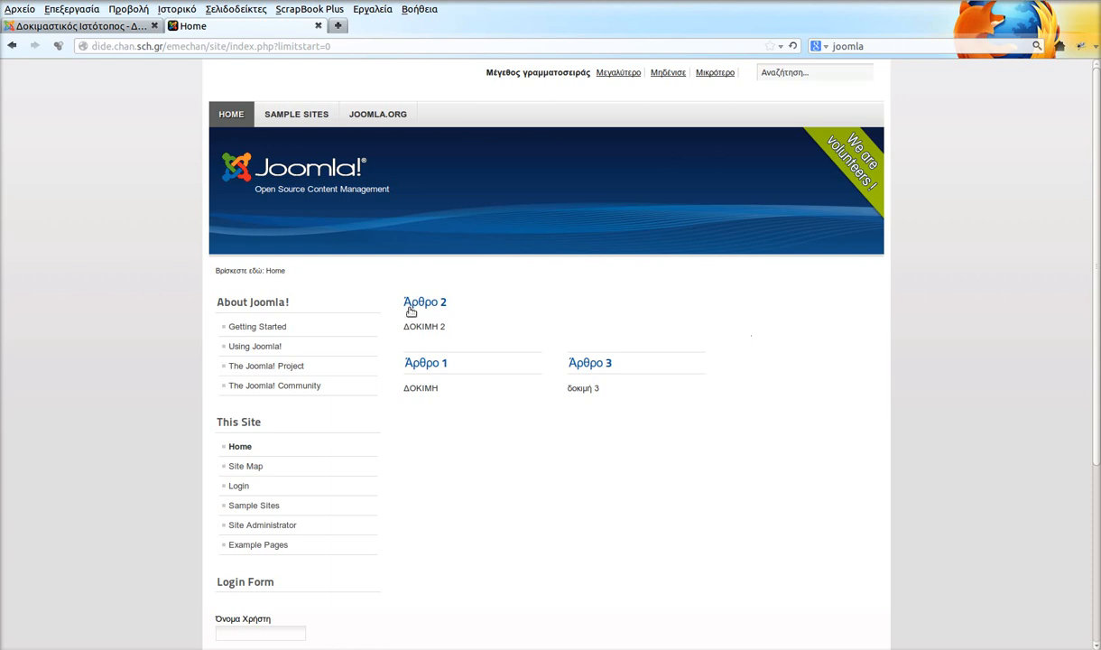
- Set the Home item's number of columns (# Στηλών) to 2, comparing its layout options with the public home page
click(112, 27)
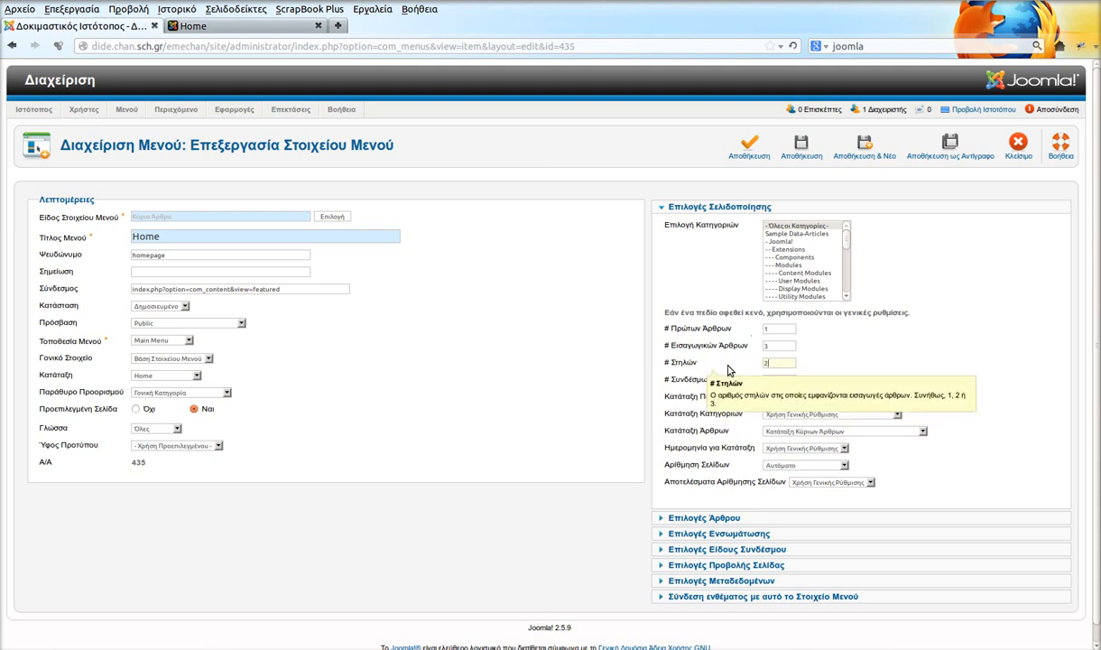
click(262, 27)
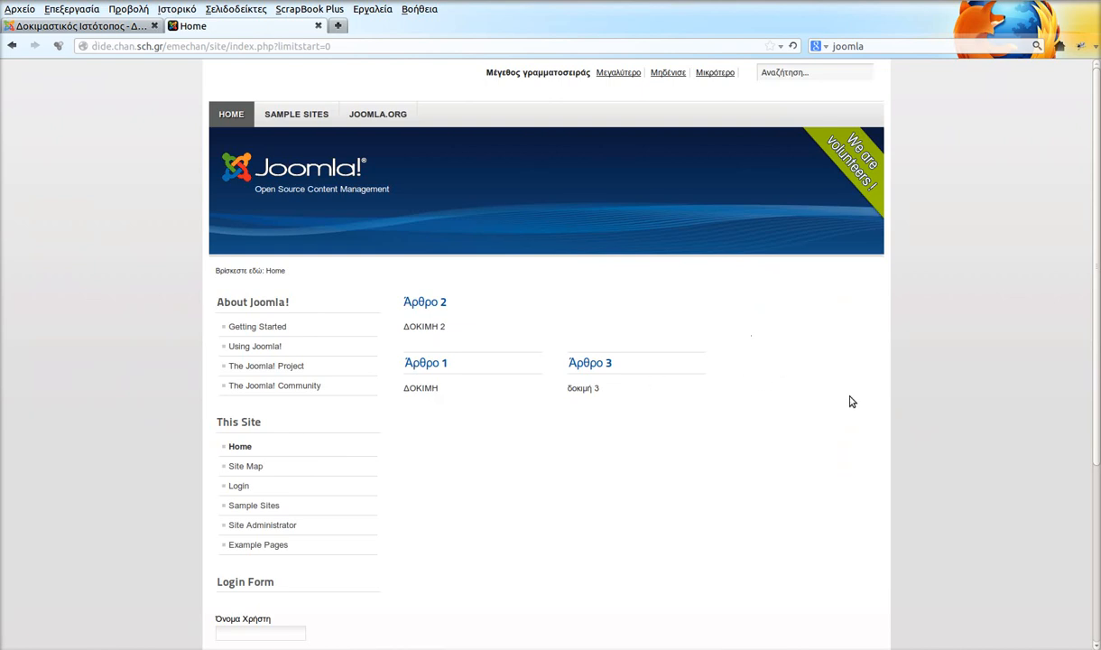
click(76, 30)
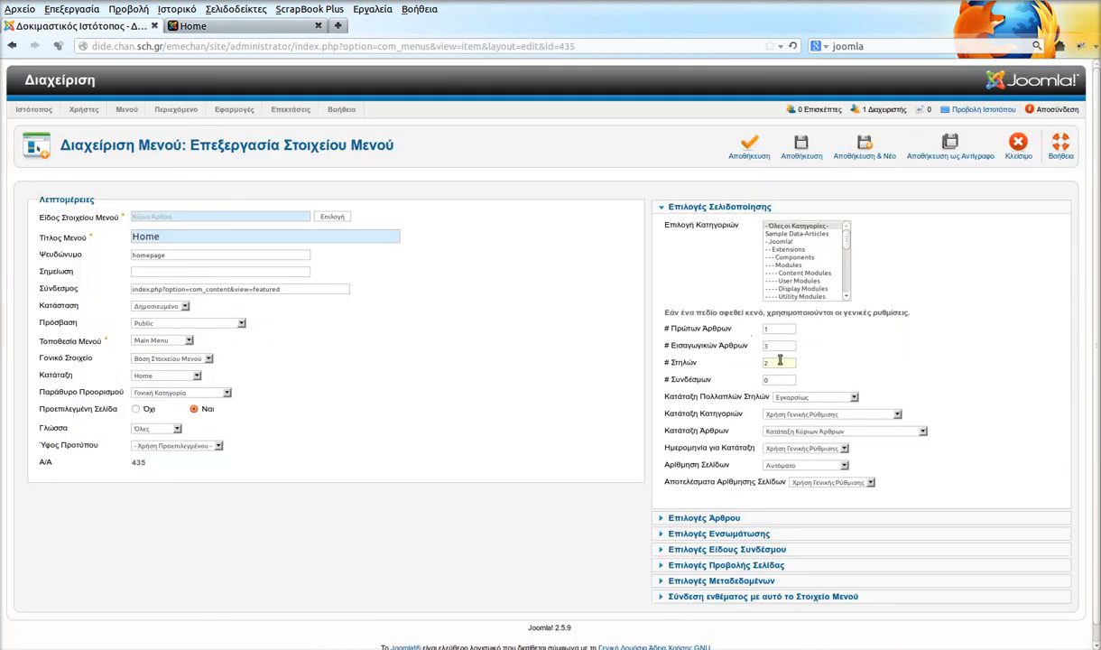
click(297, 27)
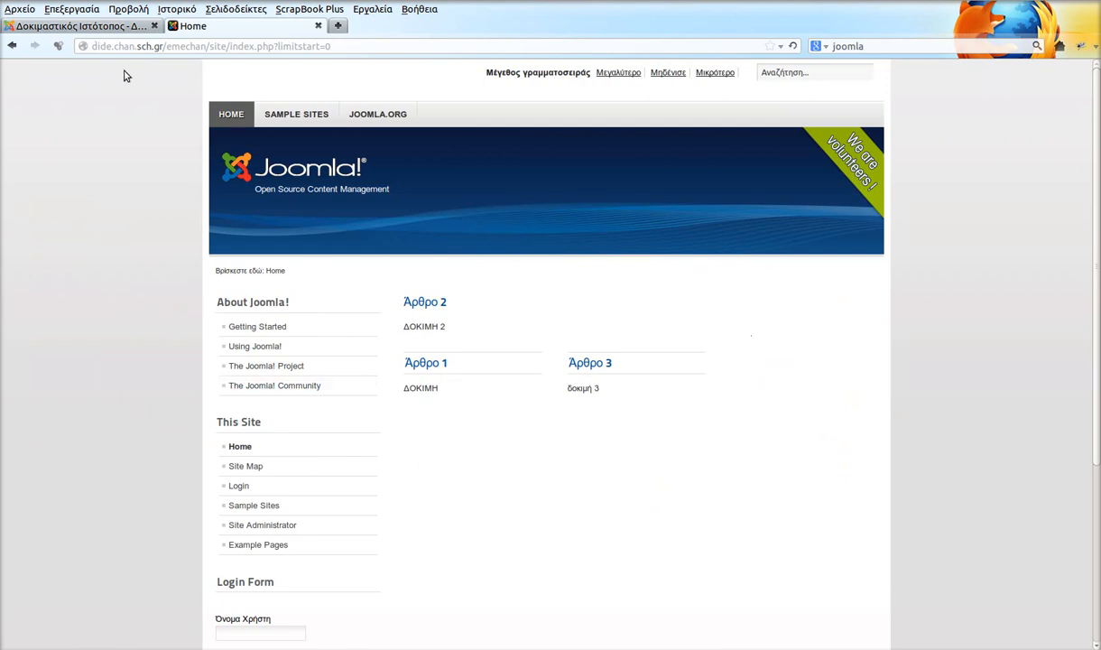
click(100, 26)
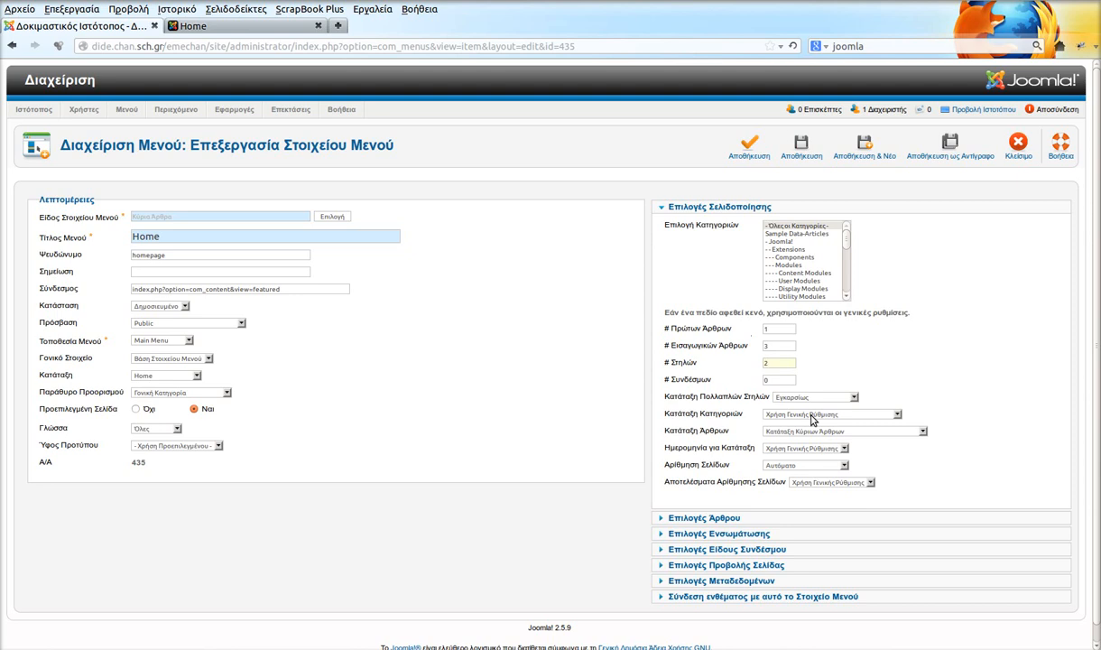
mouse_move(727, 419)
click(240, 26)
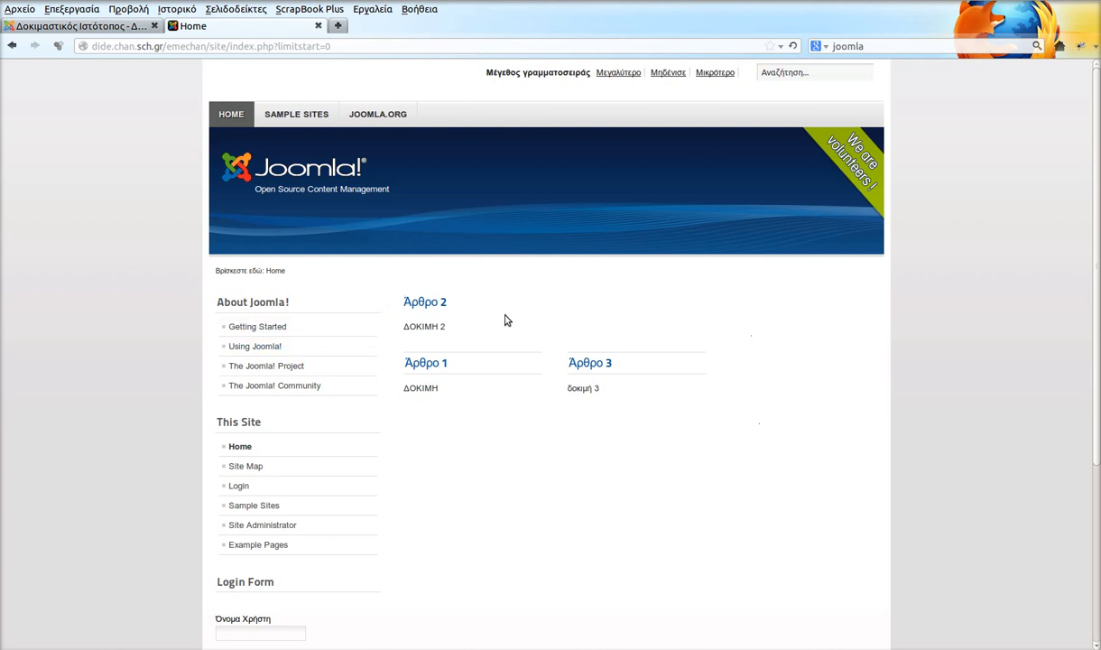
click(87, 27)
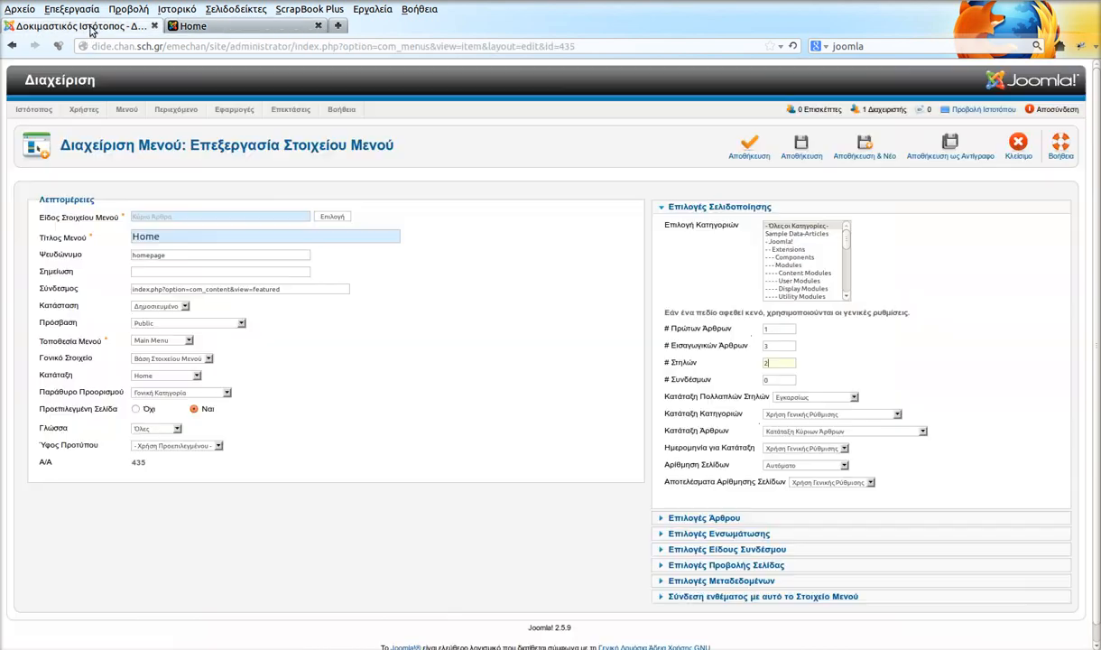
- Set the Home item's category ordering (Κατάταξη Κατηγοριών) to Χωρίς Κατάταξη and save the menu item
click(898, 414)
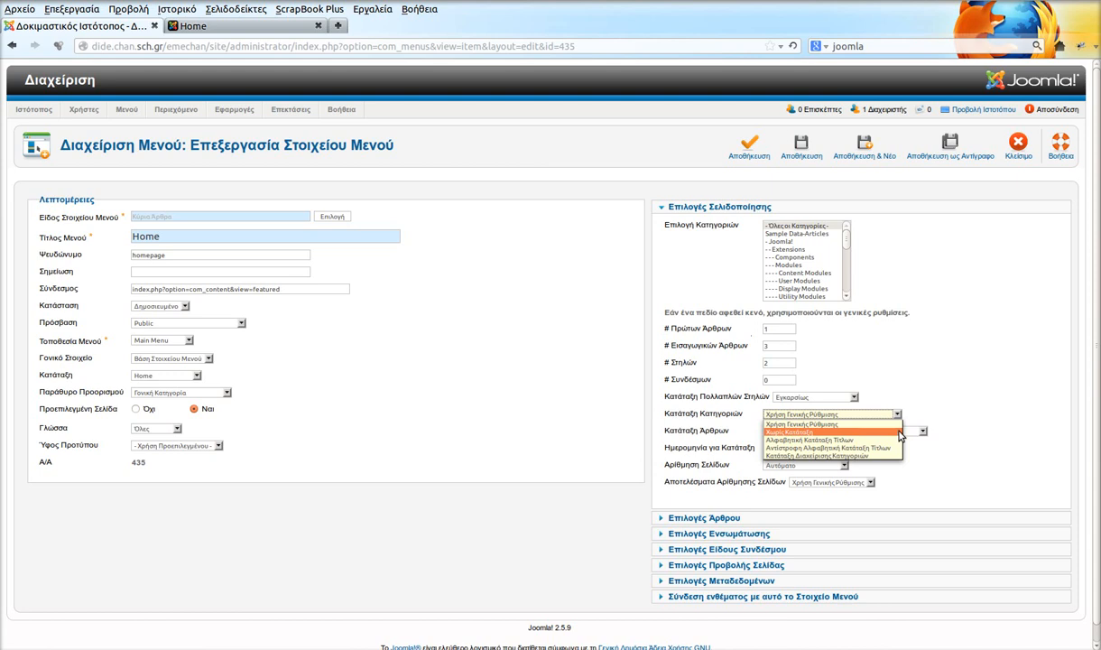
click(899, 433)
click(798, 151)
- Reload the public home page to check the new column layout and article order, and return to the administration
click(240, 27)
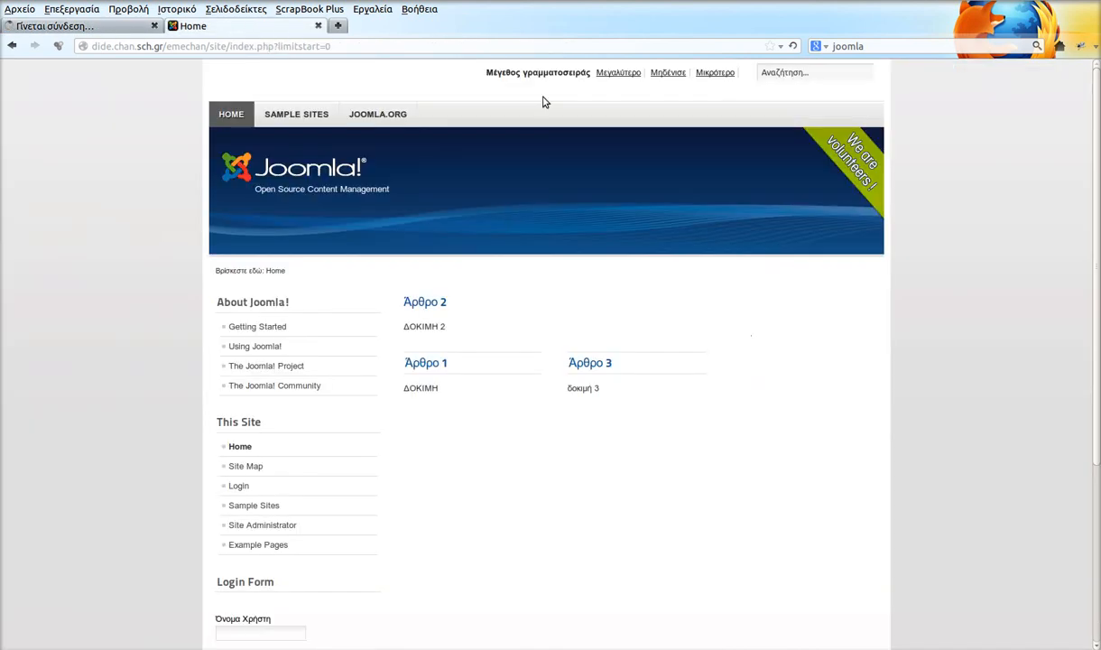
click(794, 46)
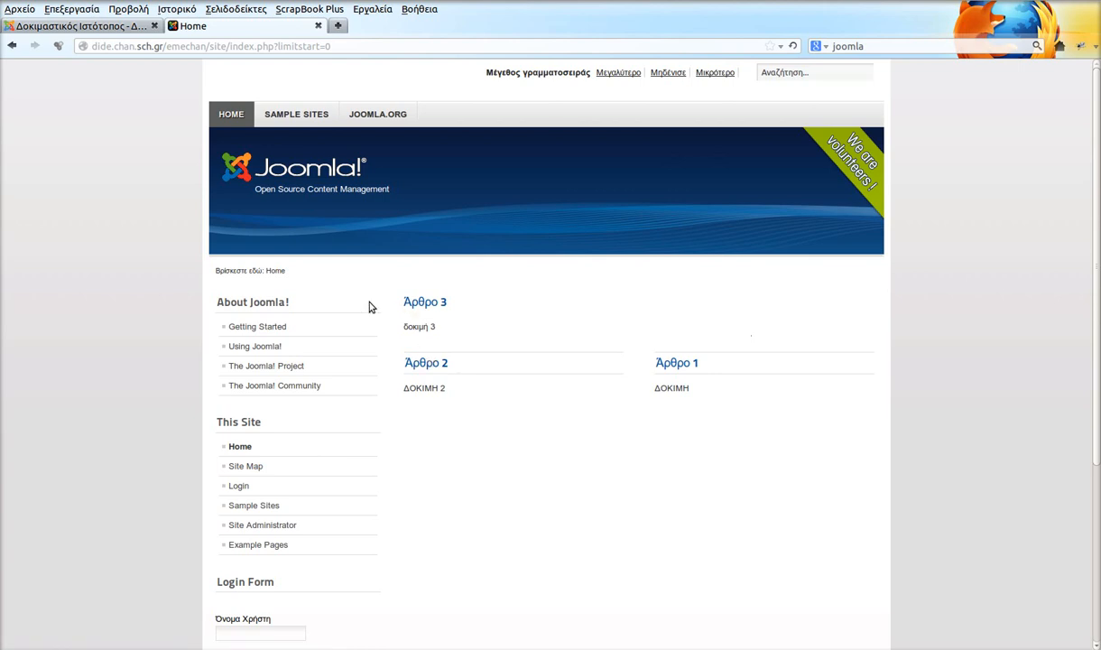
click(106, 32)
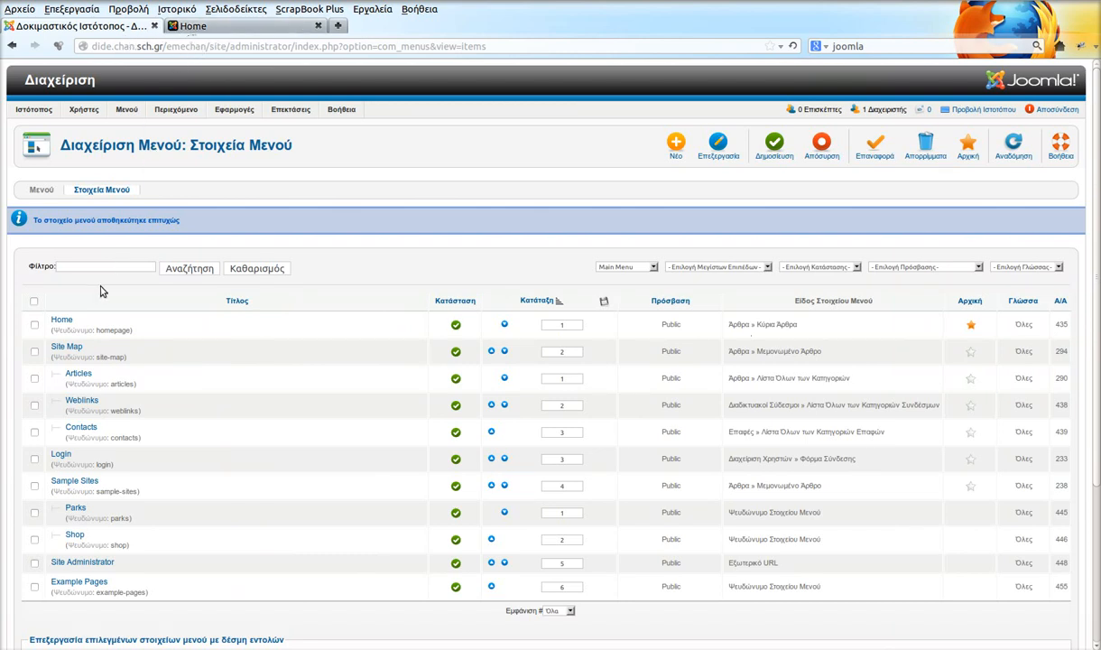
- Reopen the Home menu item and set its article ordering (Κατάταξη Άρθρων) to Πρώτα τα παλαιότερα
click(69, 322)
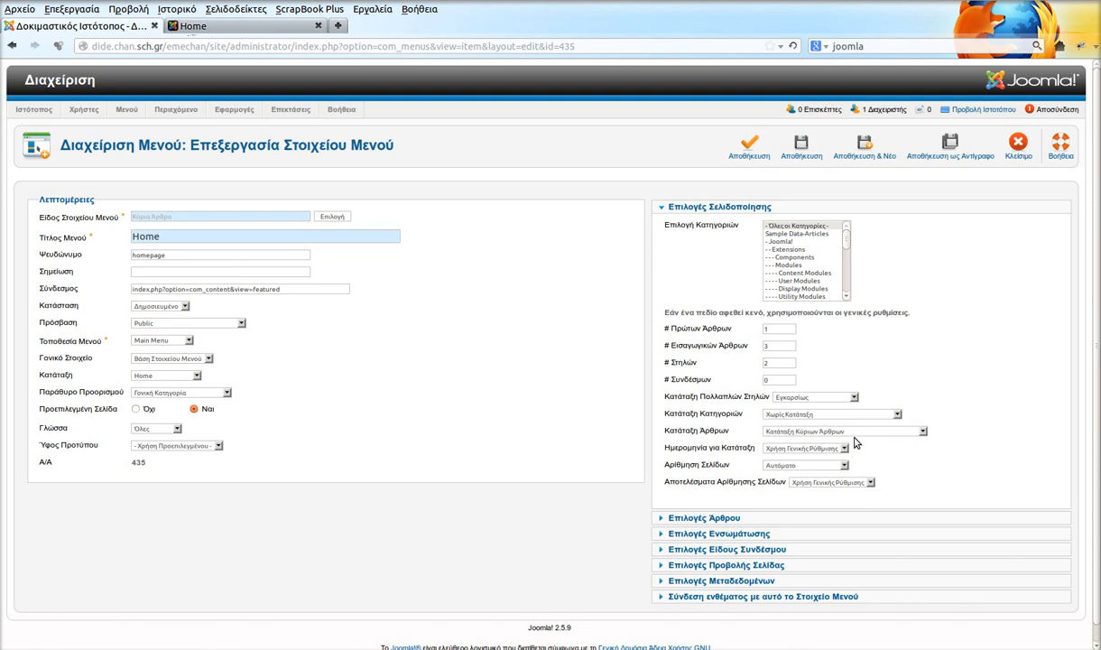
click(922, 431)
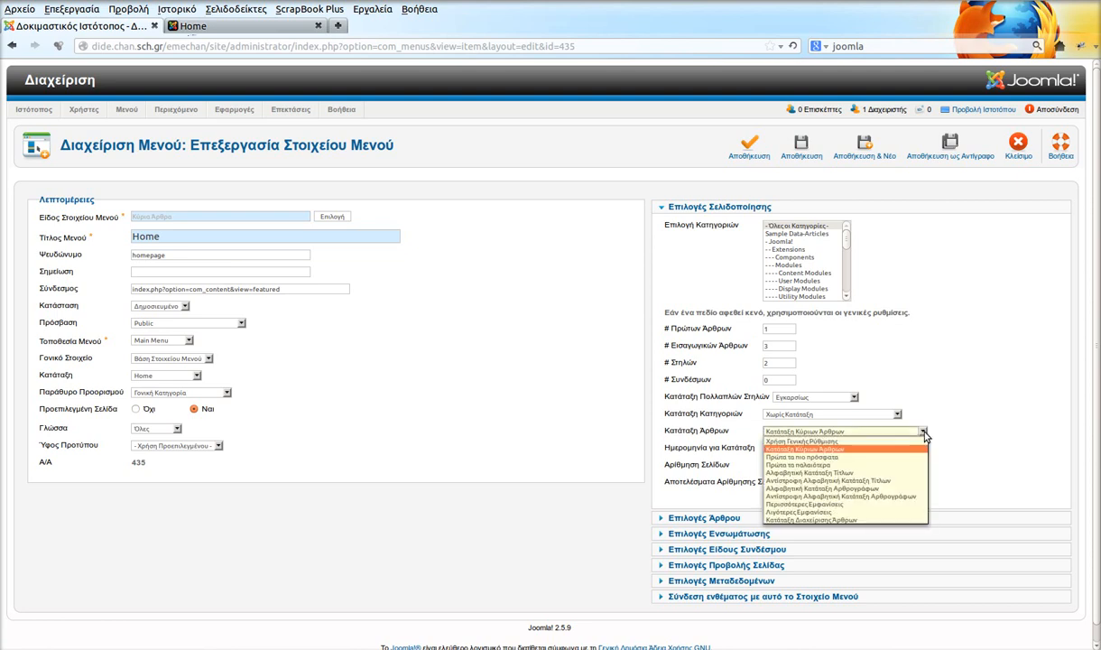
click(847, 464)
- Change the menu item's title to Αρχική and save it
click(171, 236)
key(BackSpace)
key(BackSpace)
key(BackSpace)
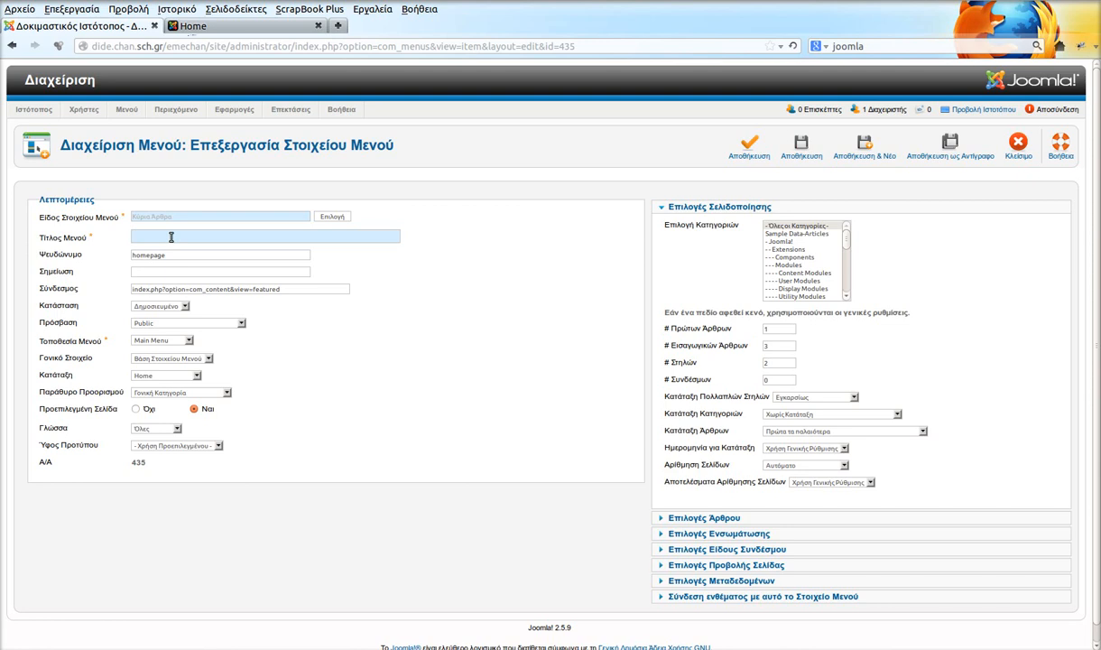
text(Αρχική)
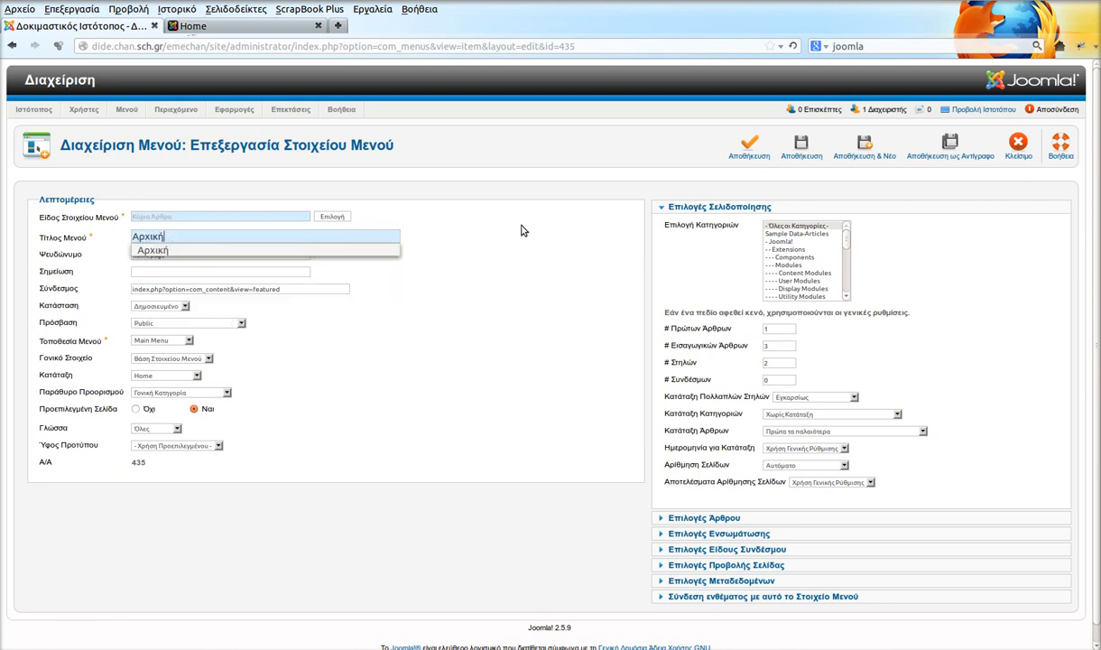
click(748, 152)
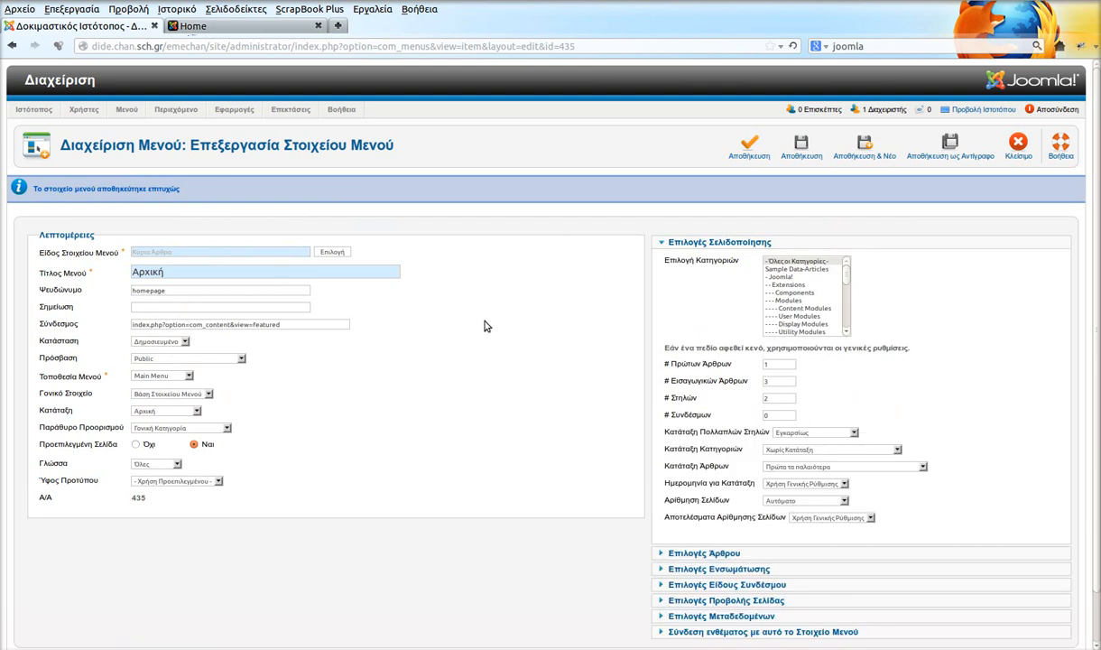
- Reload the public home page to check the article order and the renamed menu item
click(195, 25)
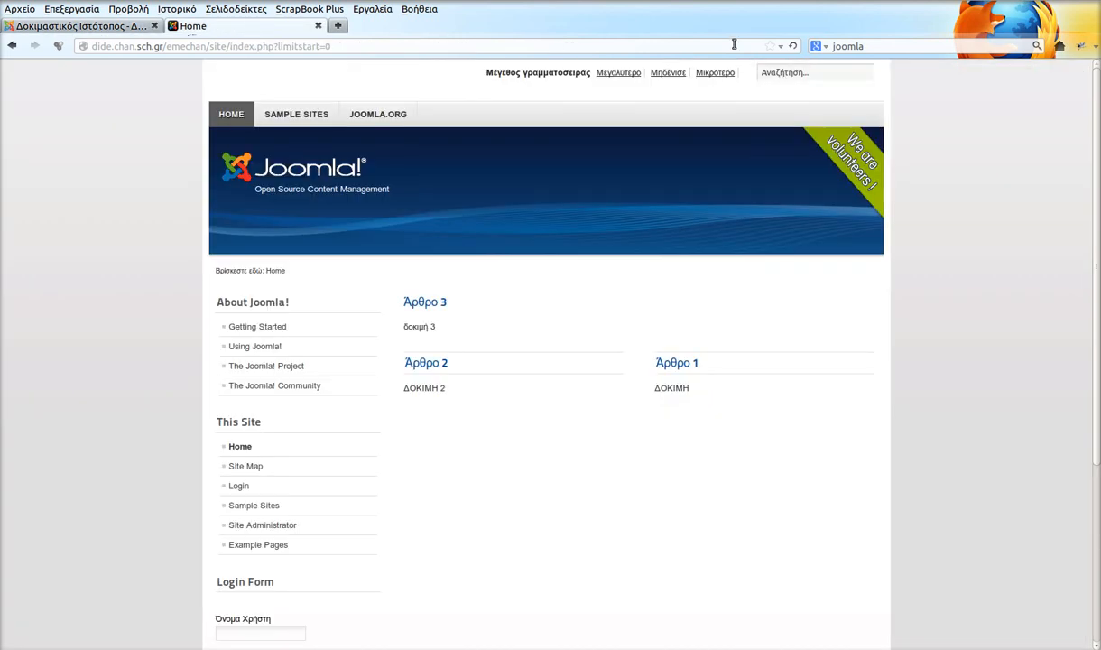
click(794, 46)
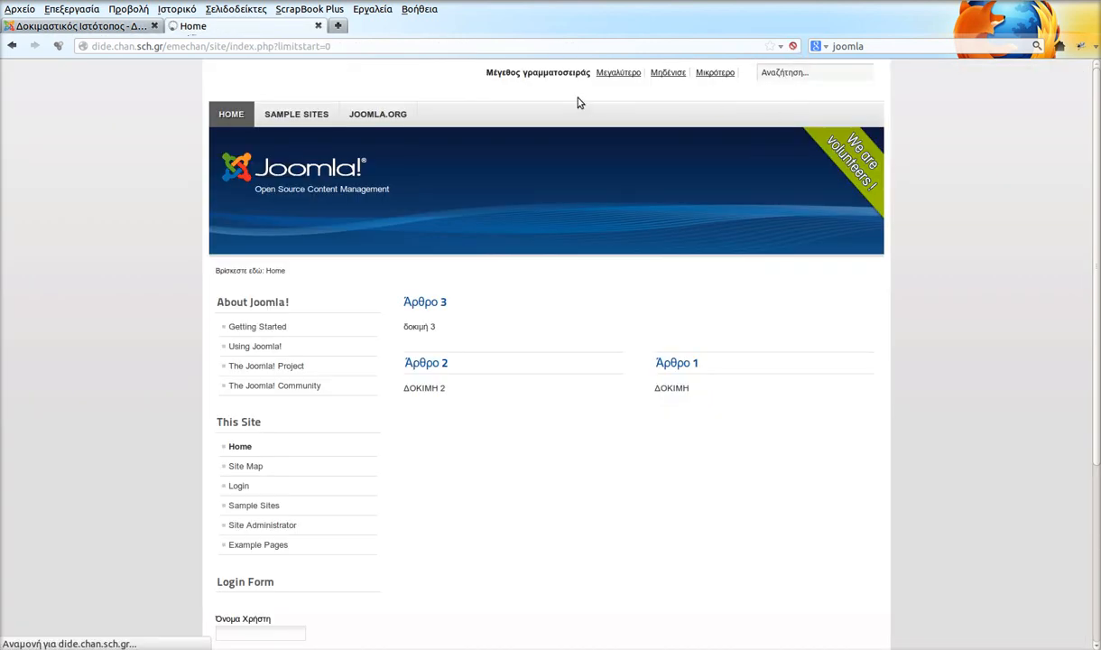